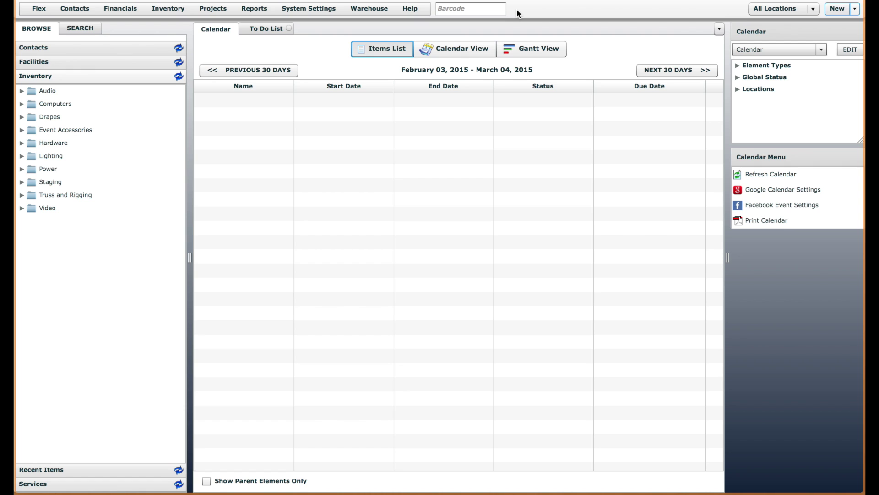
Step: Open the security groups list and review the permissions of the Administrators group
{"action": "left_click", "coordinate": [323, 10]}
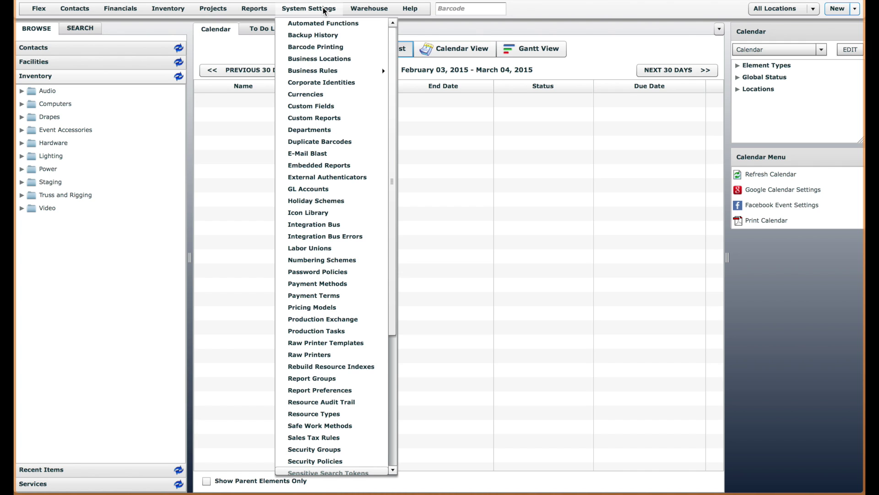
{"action": "scroll", "coordinate": [354, 131], "scroll_direction": "down", "scroll_amount": 5}
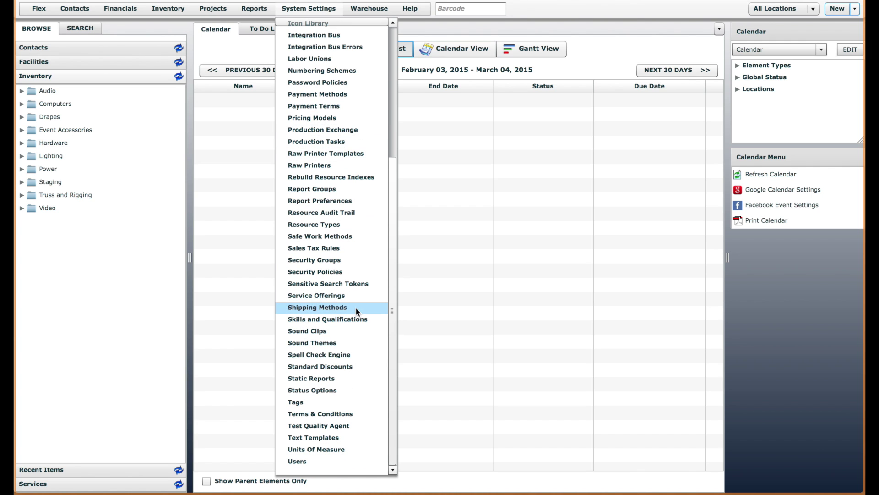
{"action": "left_click", "coordinate": [333, 260]}
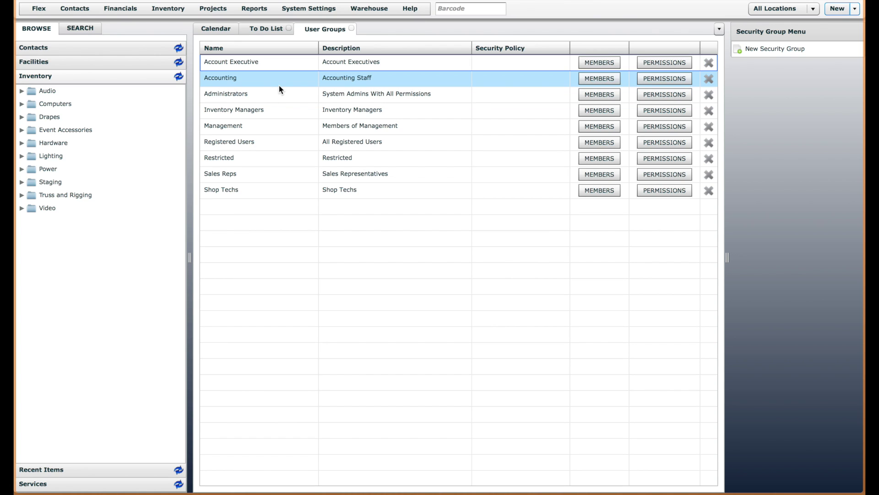
{"action": "left_click", "coordinate": [543, 93]}
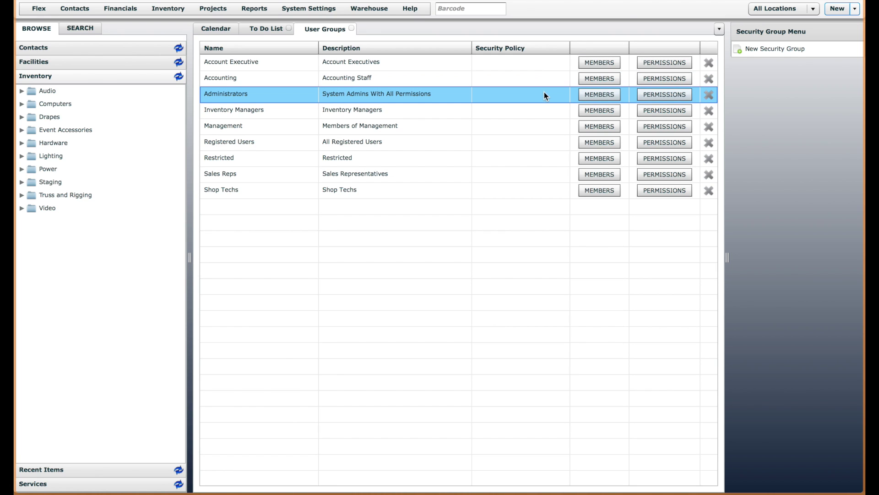
{"action": "left_click", "coordinate": [660, 96]}
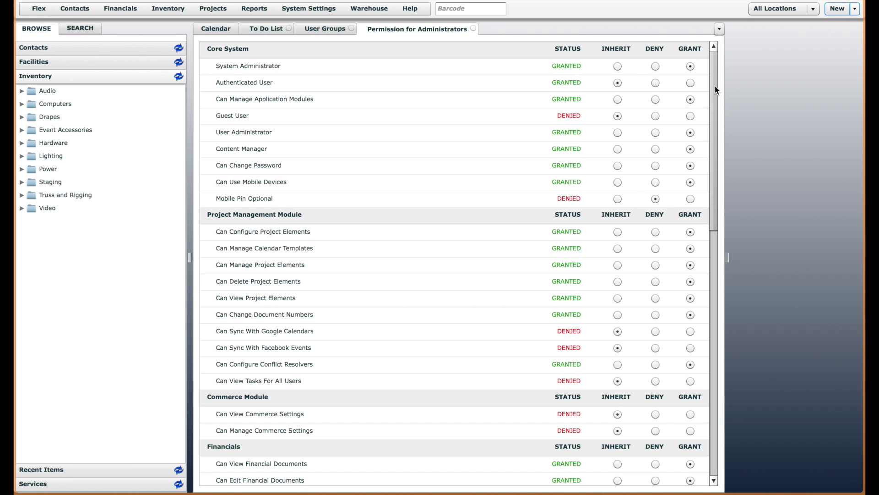
{"action": "mouse_move", "coordinate": [715, 86]}
{"action": "left_mouse_down"}
{"action": "mouse_move", "coordinate": [714, 342]}
{"action": "mouse_move", "coordinate": [715, 92]}
{"action": "left_mouse_up"}
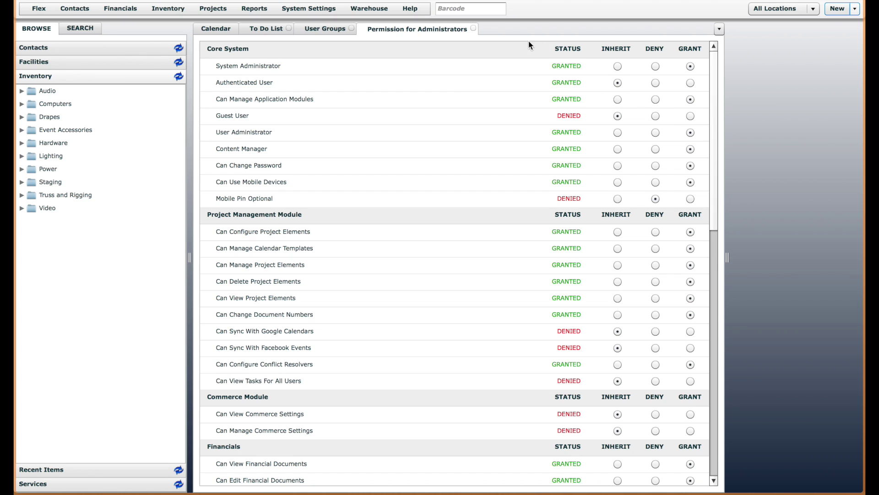
{"action": "left_click", "coordinate": [473, 29]}
Step: Review the Shop Techs group's permissions down to the Inventory Module, then close the group list
{"action": "left_click", "coordinate": [255, 195]}
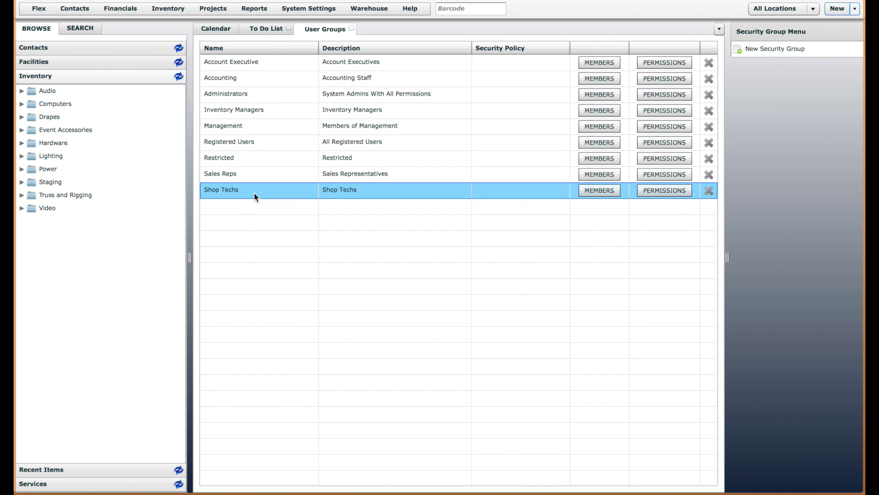
{"action": "left_click", "coordinate": [664, 191]}
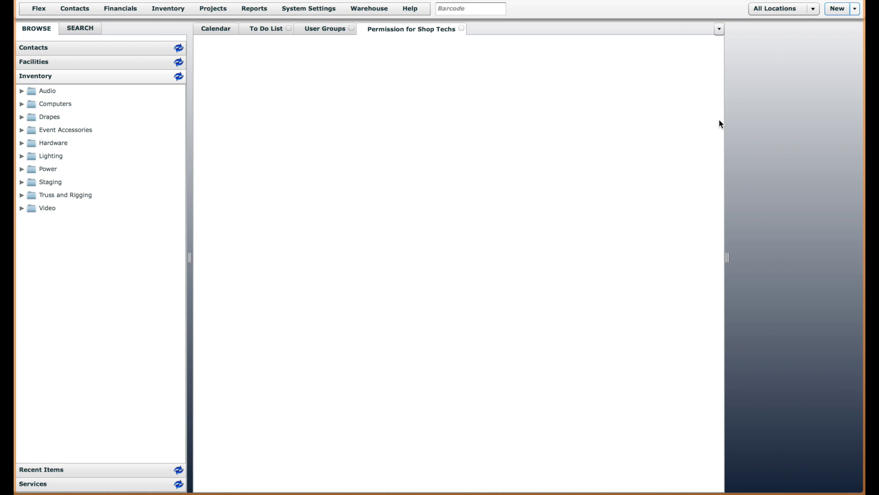
{"action": "left_click", "coordinate": [714, 115]}
{"action": "left_click_drag", "start_coordinate": [714, 114], "coordinate": [715, 377]}
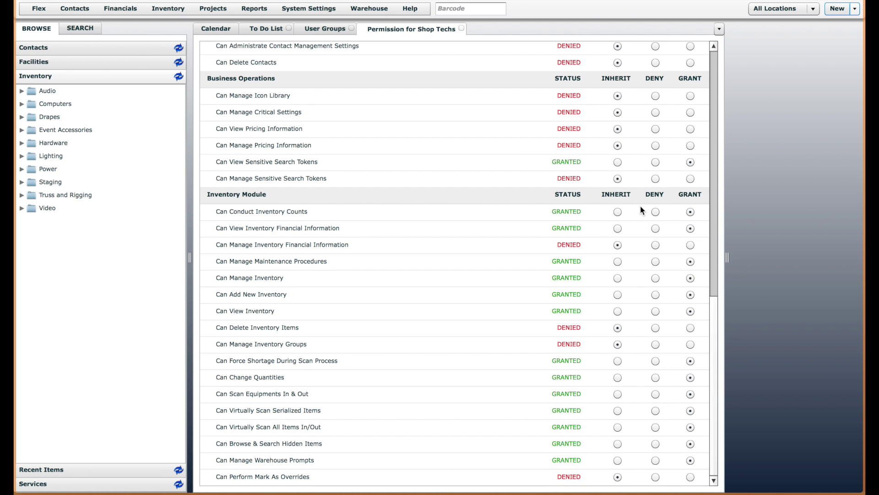
{"action": "left_click", "coordinate": [461, 29]}
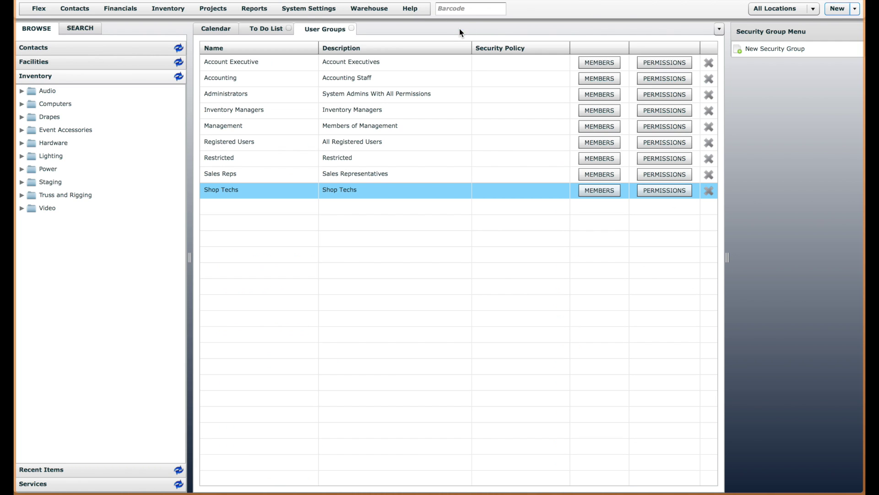
{"action": "left_click", "coordinate": [352, 28]}
Step: Open the users list and check the group membership in the third listed user's profile
{"action": "left_click", "coordinate": [309, 9]}
{"action": "scroll", "coordinate": [348, 222], "scroll_direction": "down", "scroll_amount": 5}
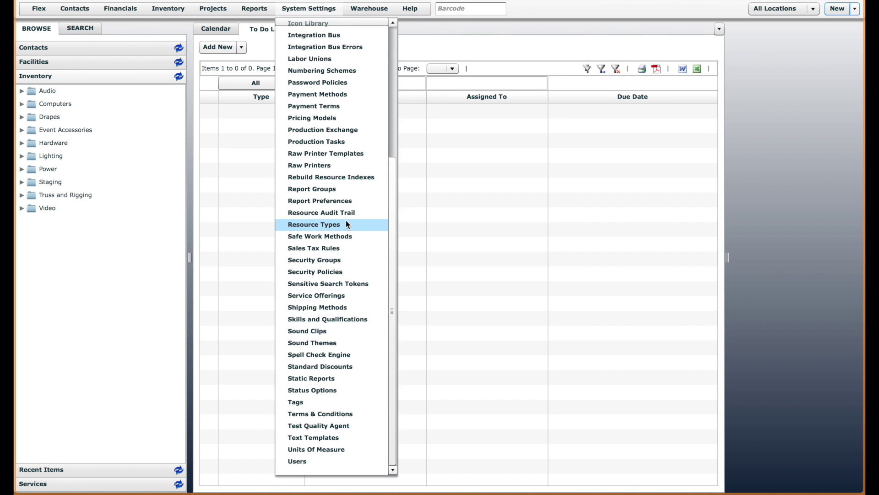
{"action": "left_click", "coordinate": [308, 462]}
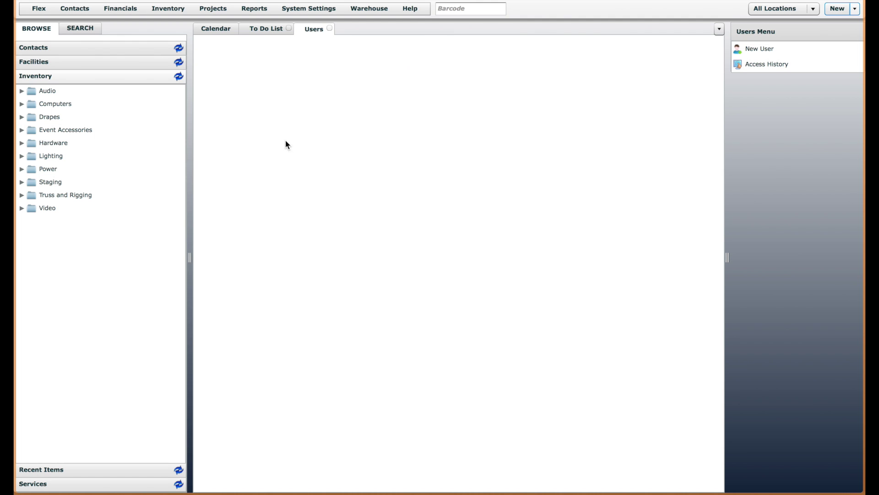
{"action": "double_click", "coordinate": [255, 118]}
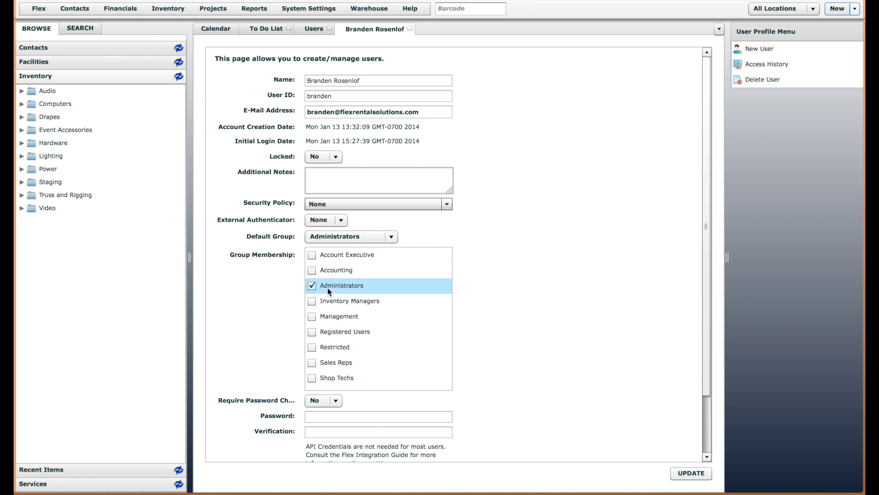
{"action": "left_click", "coordinate": [410, 29]}
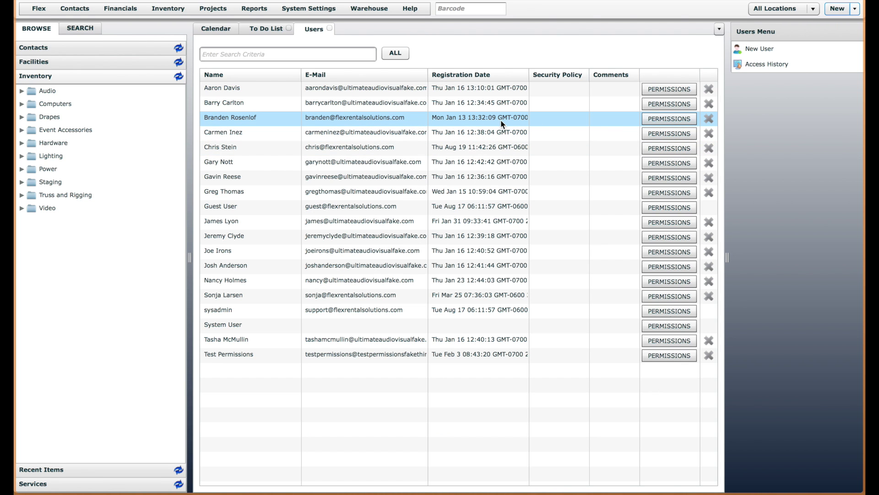
Step: Review the individual permissions of the third listed user, then close the users list
{"action": "left_click", "coordinate": [677, 120]}
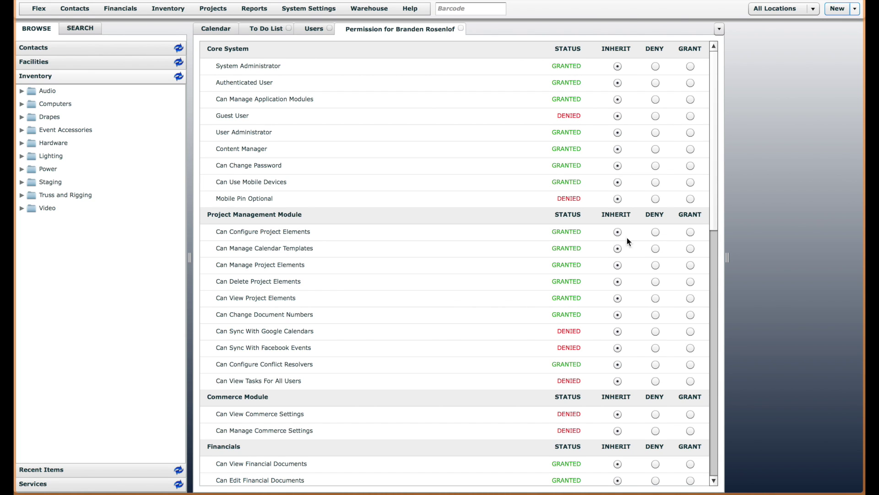
{"action": "left_click_drag", "start_coordinate": [712, 198], "coordinate": [712, 100]}
{"action": "left_click", "coordinate": [461, 29]}
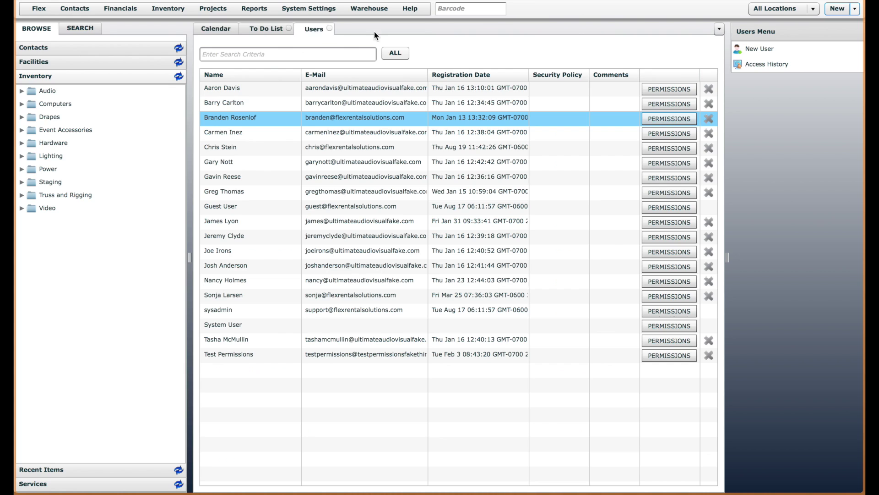
{"action": "left_click", "coordinate": [329, 28]}
Step: Grant the Administrators security group Mobile Pin Optional, Can Sync With Google Calendars, Can Sync With Facebook Events and Can View Tasks For All Users
{"action": "left_click", "coordinate": [314, 9]}
{"action": "scroll", "coordinate": [352, 228], "scroll_direction": "down", "scroll_amount": 5}
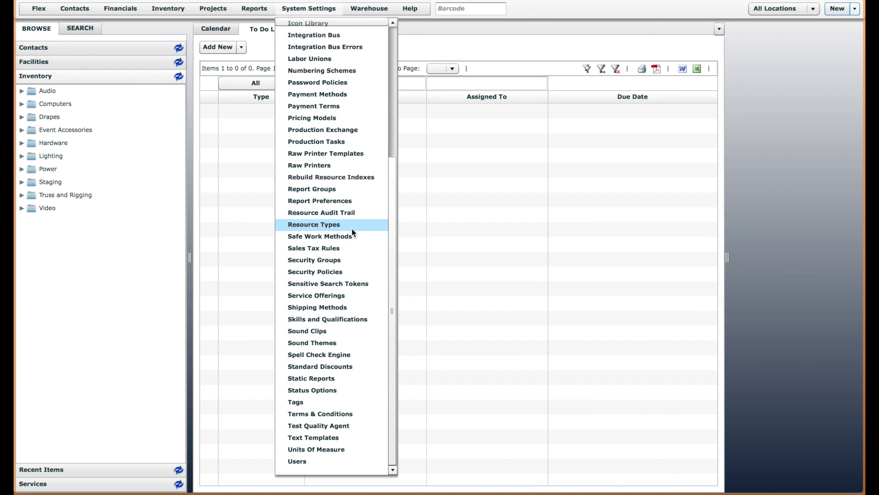
{"action": "left_click", "coordinate": [330, 261]}
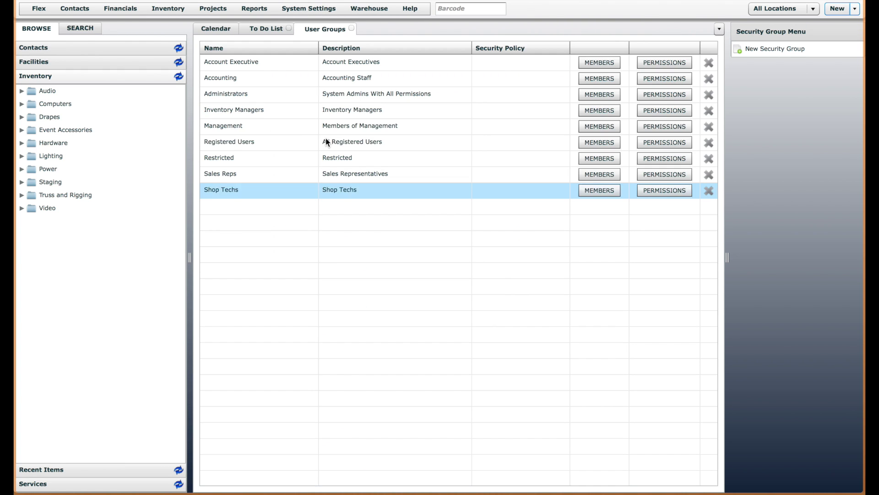
{"action": "left_click", "coordinate": [276, 99]}
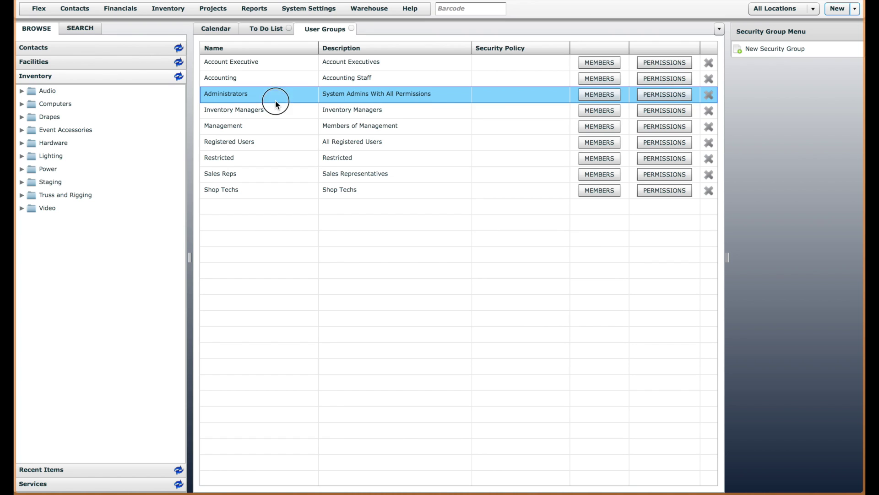
{"action": "left_click", "coordinate": [674, 94]}
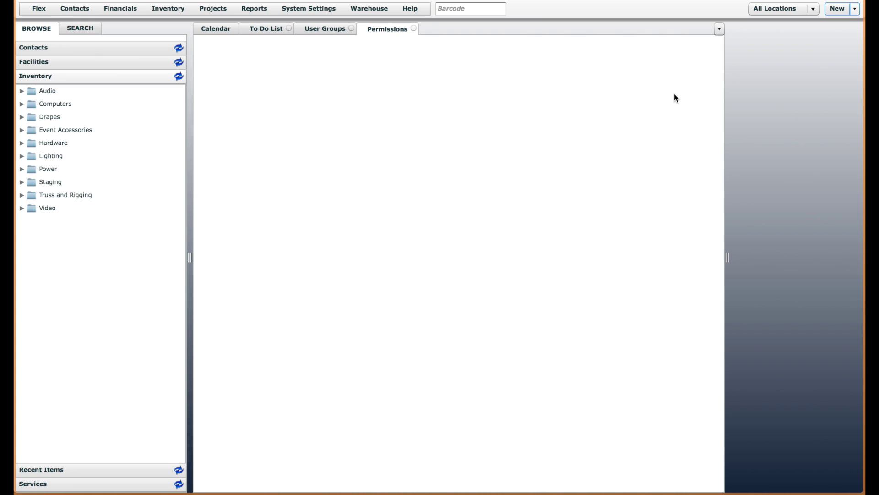
{"action": "left_click", "coordinate": [714, 200]}
{"action": "scroll", "coordinate": [714, 197], "scroll_direction": "down", "scroll_amount": 1}
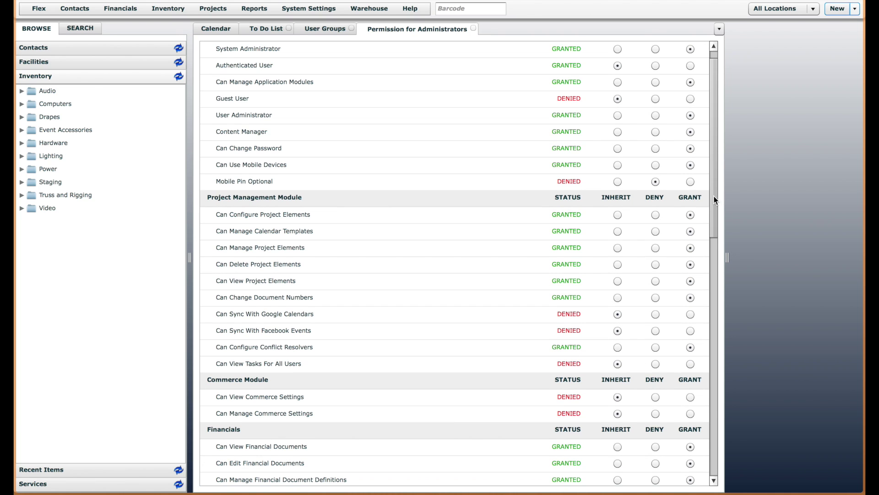
{"action": "left_click", "coordinate": [690, 183]}
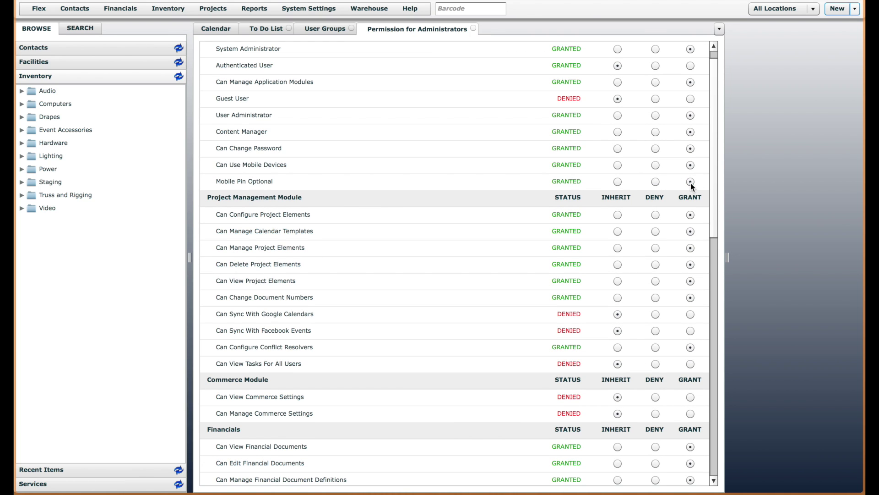
{"action": "left_click", "coordinate": [690, 314]}
{"action": "left_click", "coordinate": [690, 331]}
{"action": "left_click", "coordinate": [691, 365]}
Step: Grant the Administrators group Can Perform Mark As Overrides in the Inventory Module and close the security group pages
{"action": "left_click_drag", "start_coordinate": [714, 225], "coordinate": [715, 339]}
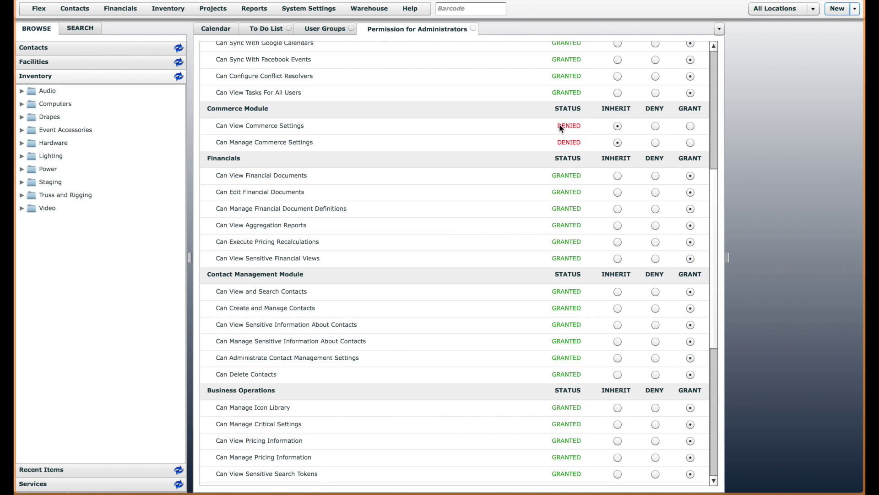
{"action": "left_click_drag", "start_coordinate": [715, 328], "coordinate": [718, 447]}
{"action": "left_click", "coordinate": [690, 477]}
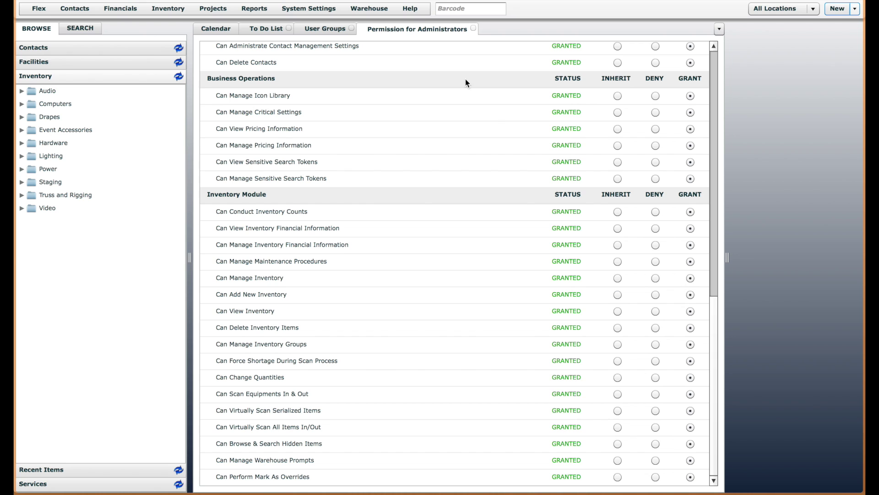
{"action": "left_click", "coordinate": [473, 29]}
{"action": "left_click", "coordinate": [351, 29]}
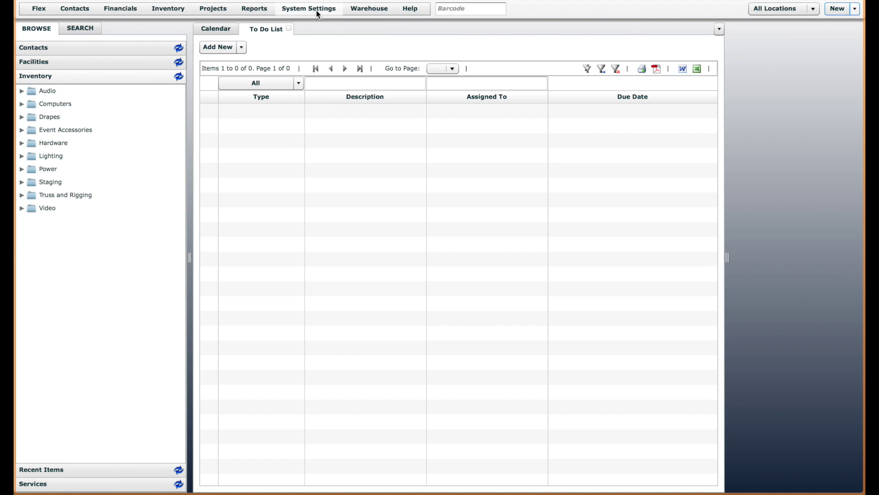
Step: Reopen the users list and check the third listed user's permissions for the rights inherited from Administrators
{"action": "left_click", "coordinate": [314, 9]}
{"action": "scroll", "coordinate": [339, 156], "scroll_direction": "down", "scroll_amount": 5}
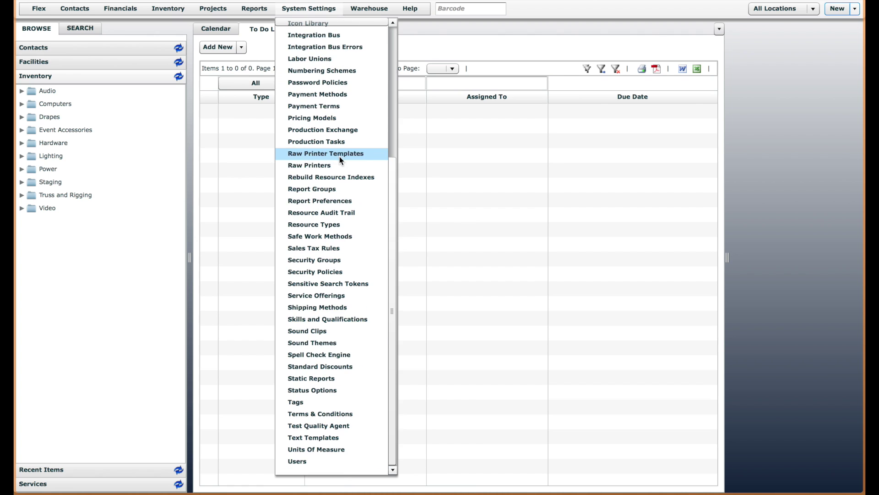
{"action": "left_click", "coordinate": [301, 462]}
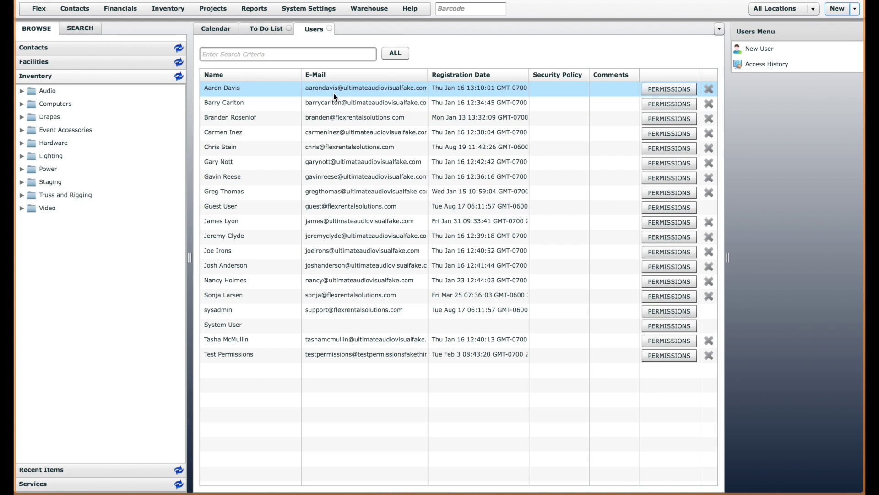
{"action": "left_click", "coordinate": [289, 120]}
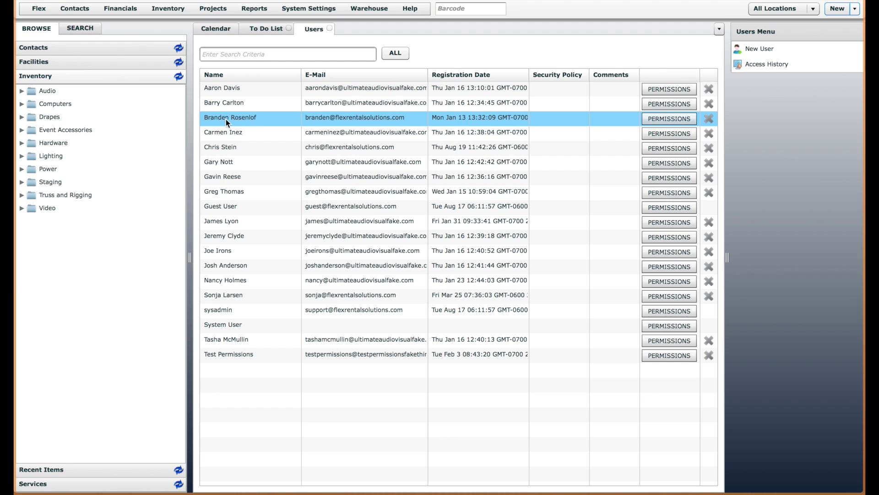
{"action": "left_click", "coordinate": [646, 118]}
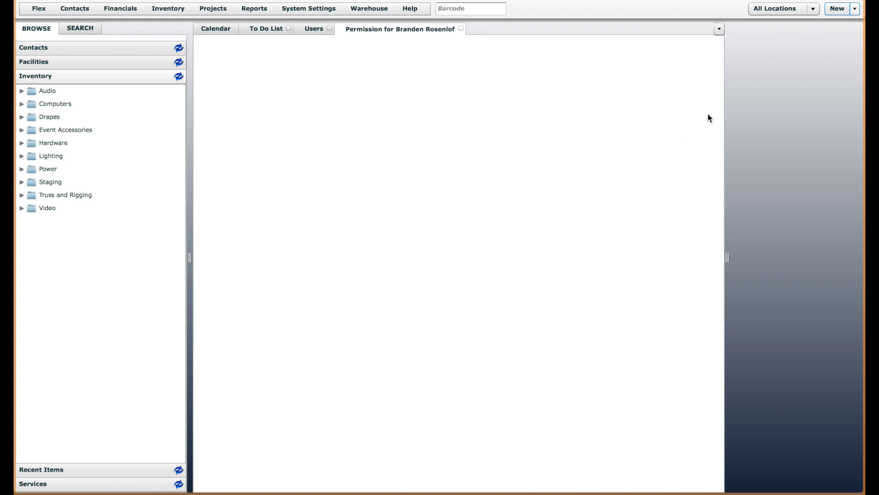
{"action": "left_click_drag", "start_coordinate": [713, 109], "coordinate": [712, 78]}
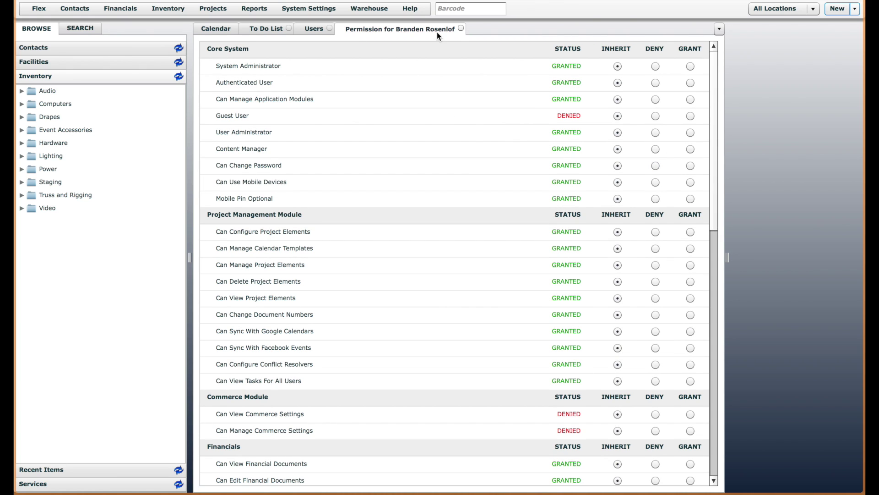
{"action": "left_click", "coordinate": [460, 27]}
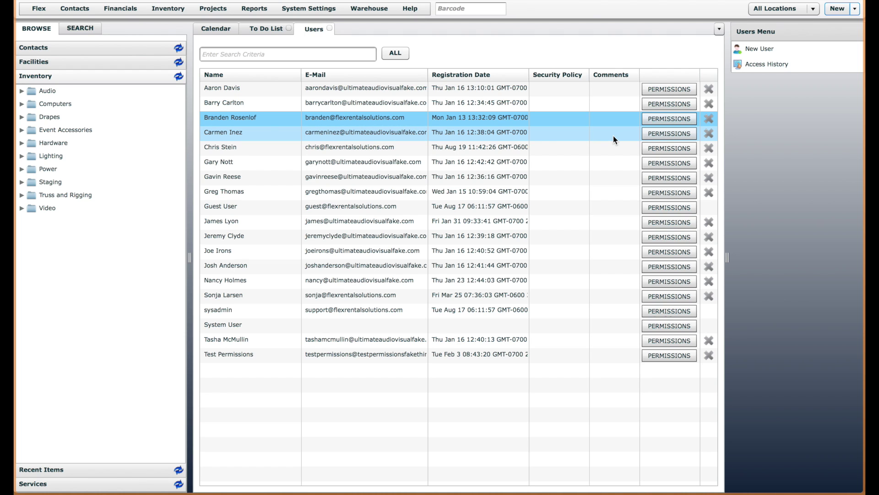
Step: Open the profile of the fourth listed user to check the default group and group membership
{"action": "left_click", "coordinate": [540, 133]}
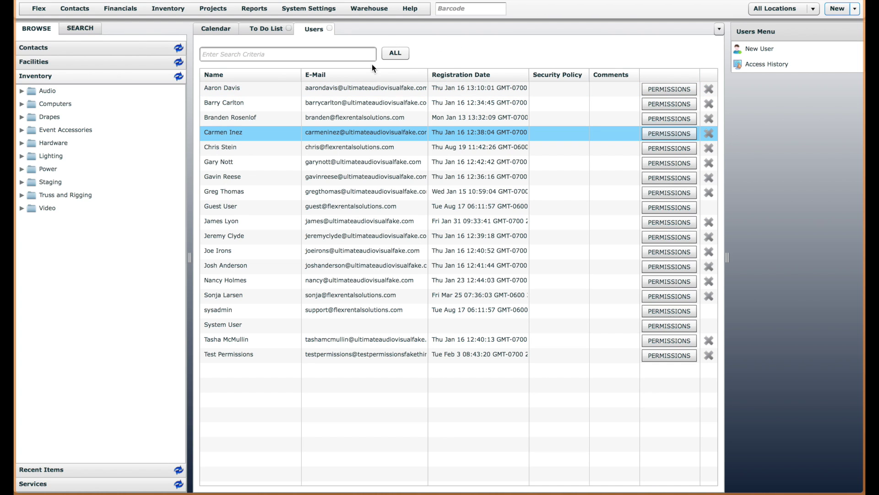
{"action": "left_click", "coordinate": [383, 117]}
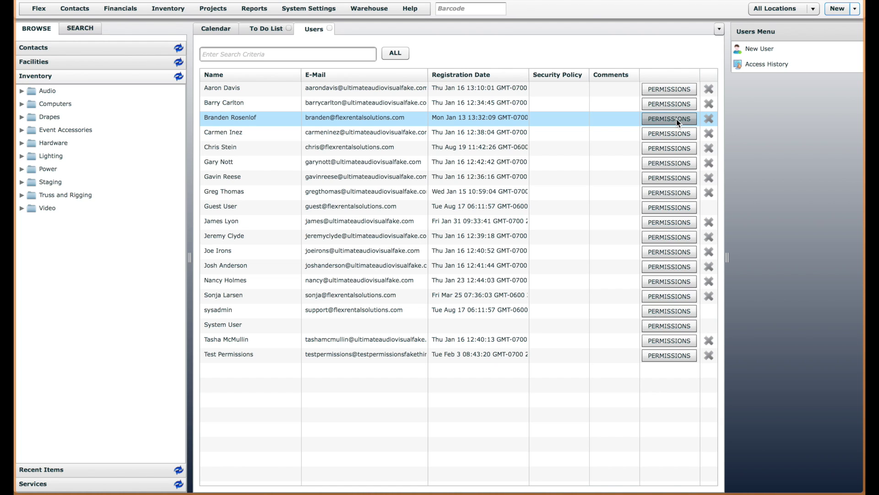
{"action": "left_click", "coordinate": [246, 133]}
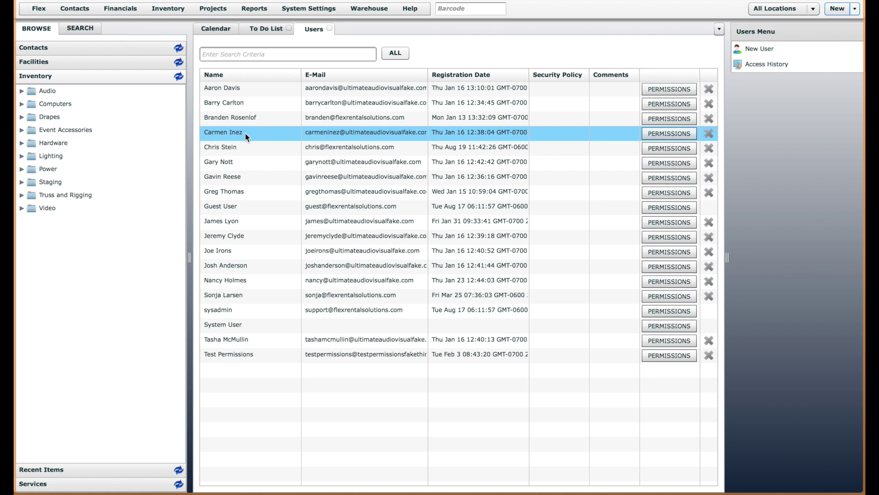
{"action": "double_click", "coordinate": [245, 132]}
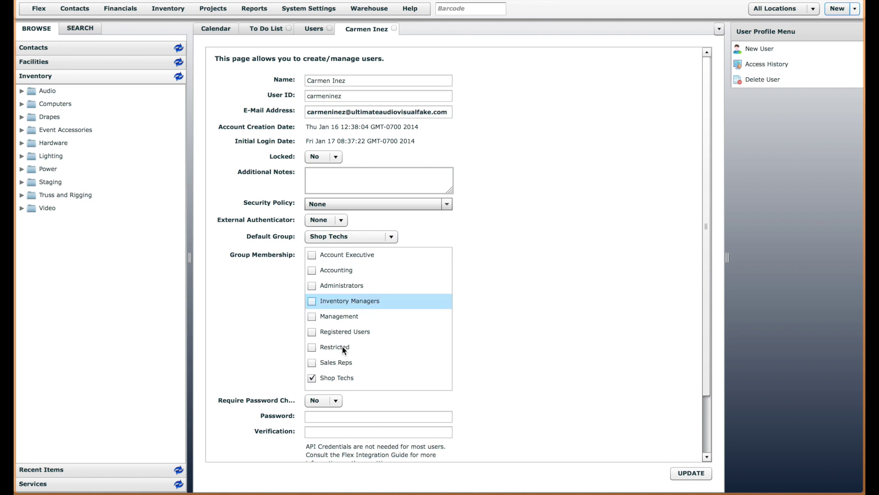
Step: Close the fourth listed user's profile after checking the Shop Techs membership, and review that user's individual permissions
{"action": "left_click", "coordinate": [347, 381]}
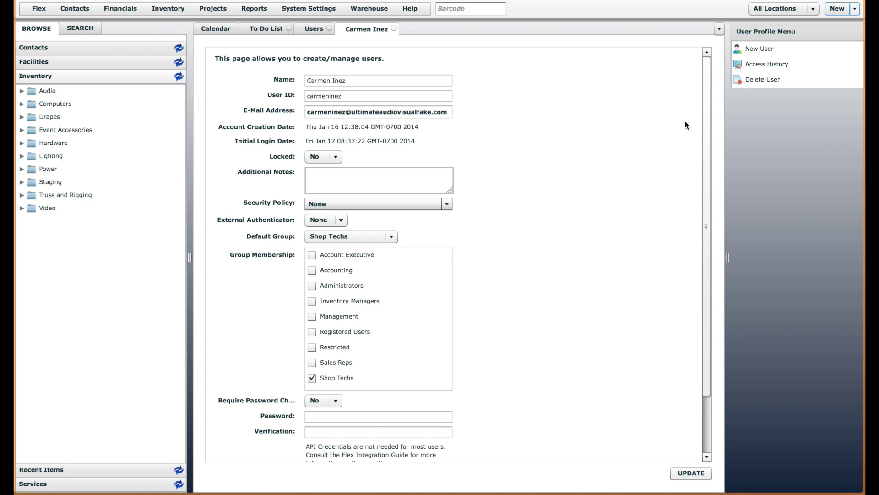
{"action": "left_click", "coordinate": [394, 28]}
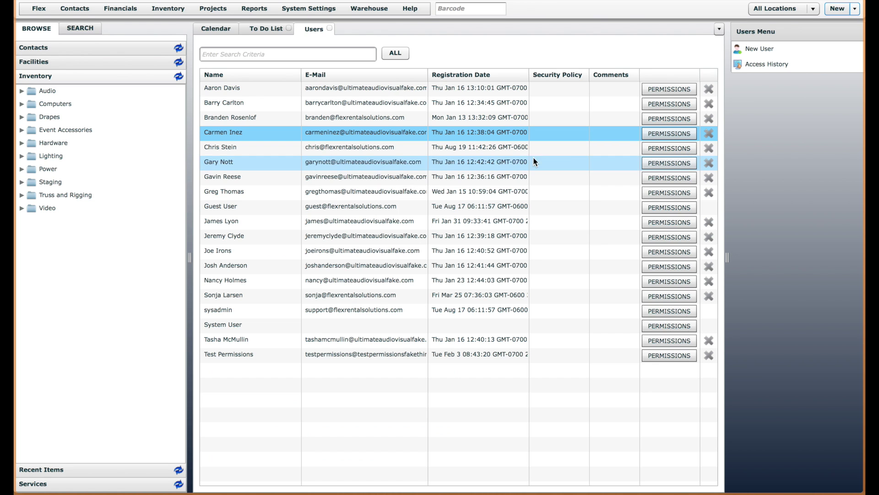
{"action": "left_click", "coordinate": [667, 134]}
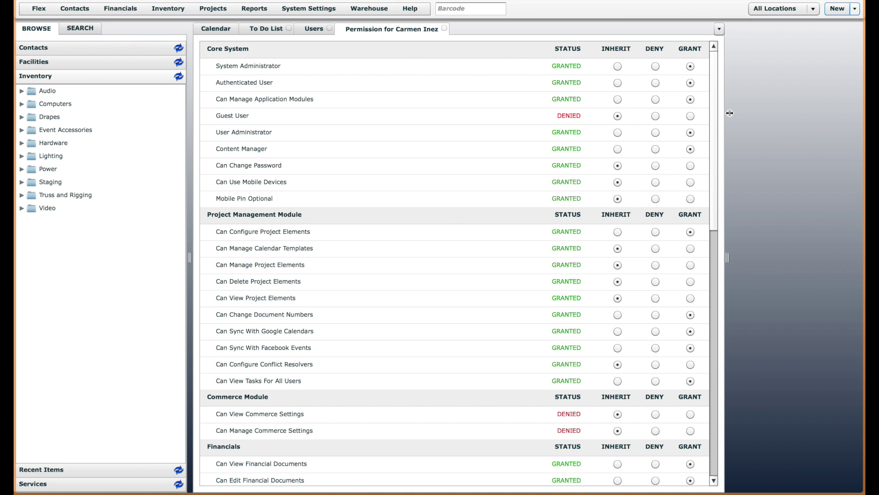
{"action": "left_click_drag", "start_coordinate": [713, 210], "coordinate": [467, 48]}
{"action": "left_click", "coordinate": [445, 28]}
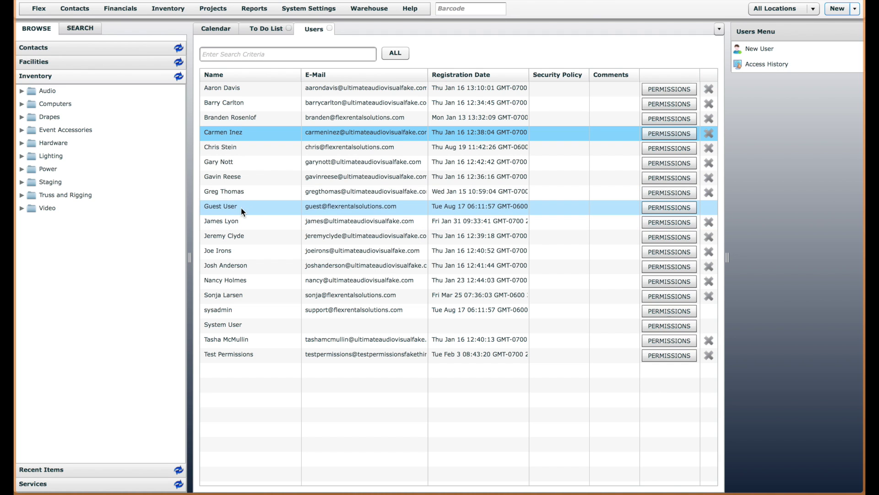
Step: Open the profile of the seventh listed user to check the default group and group membership
{"action": "double_click", "coordinate": [239, 179]}
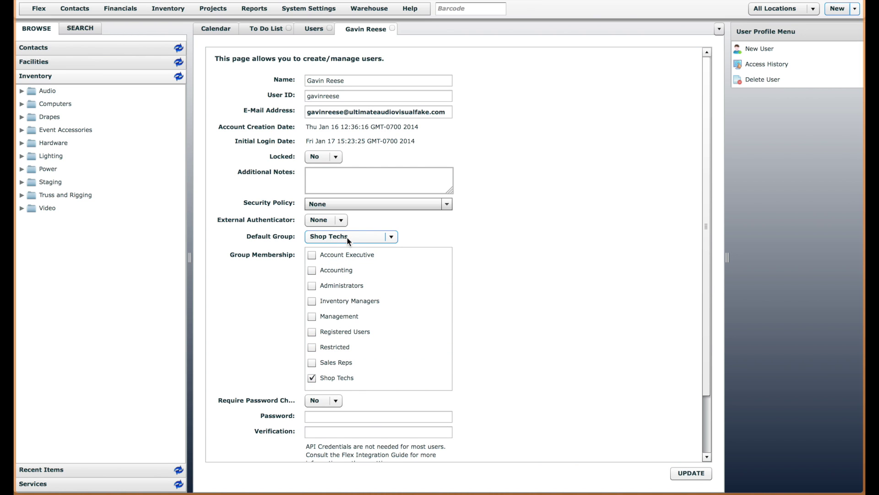
{"action": "left_click", "coordinate": [393, 28]}
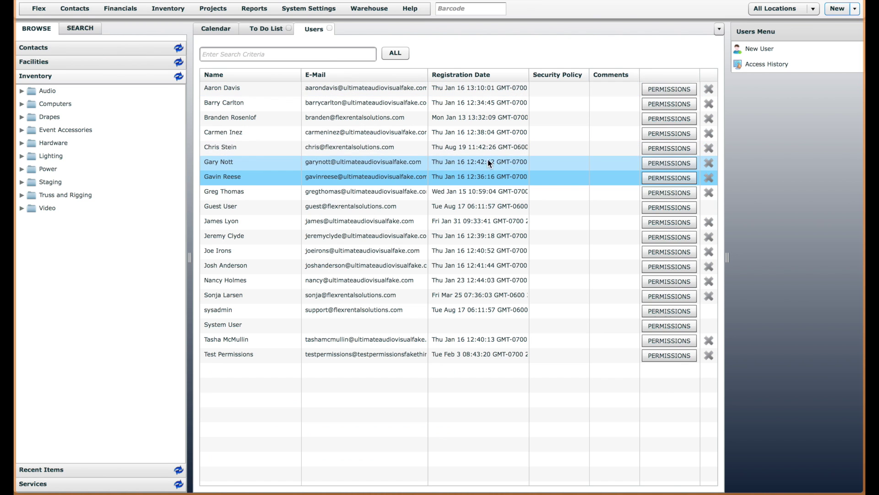
Step: Grant the seventh listed user Can Delete Inventory Items in the Inventory Module and close the permissions page
{"action": "left_click", "coordinate": [656, 180]}
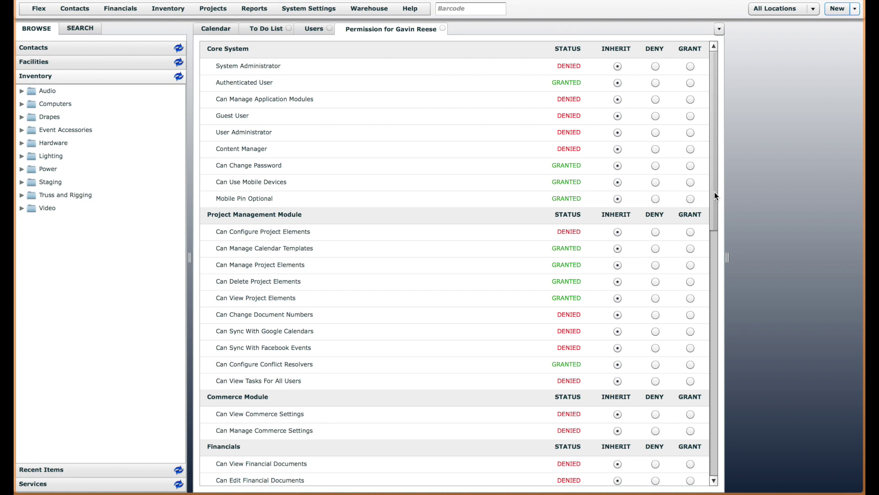
{"action": "mouse_move", "coordinate": [712, 180]}
{"action": "left_mouse_down"}
{"action": "mouse_move", "coordinate": [721, 281]}
{"action": "mouse_move", "coordinate": [717, 457]}
{"action": "left_mouse_up"}
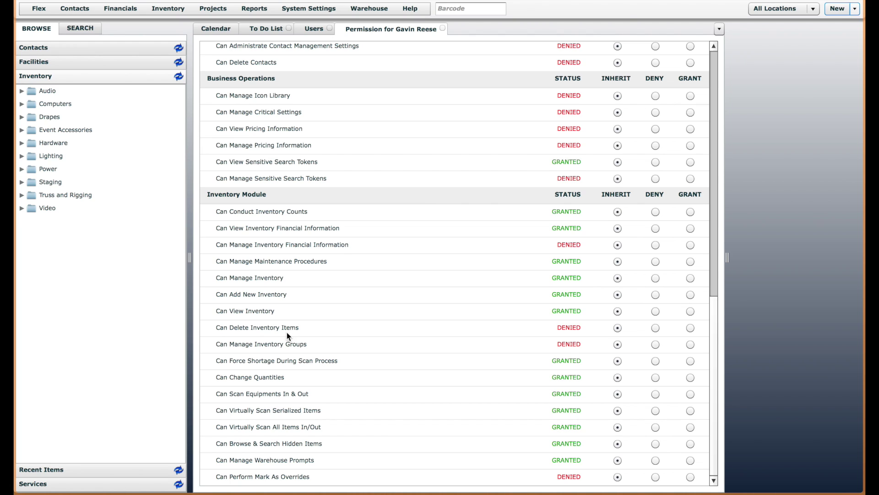
{"action": "left_click", "coordinate": [691, 328]}
{"action": "left_click", "coordinate": [443, 29]}
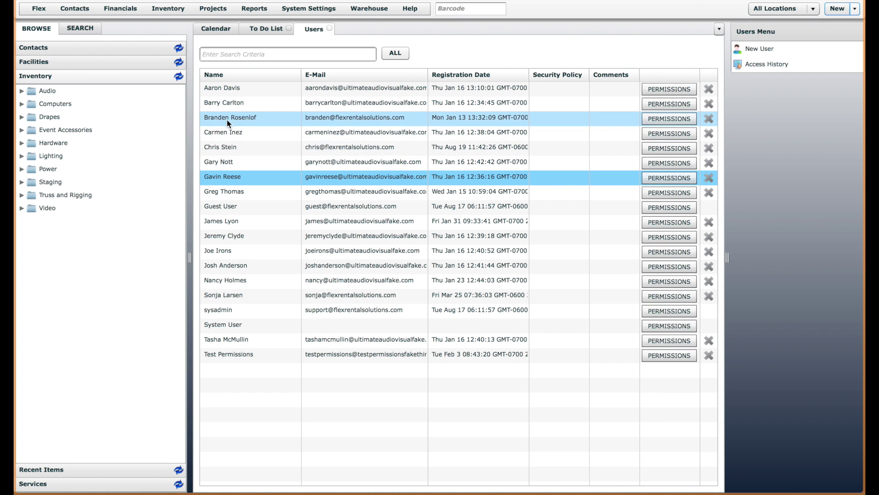
Step: Review the fourth listed user's inherited, denied and granted permissions from Core System through the Inventory Module
{"action": "left_click", "coordinate": [235, 132]}
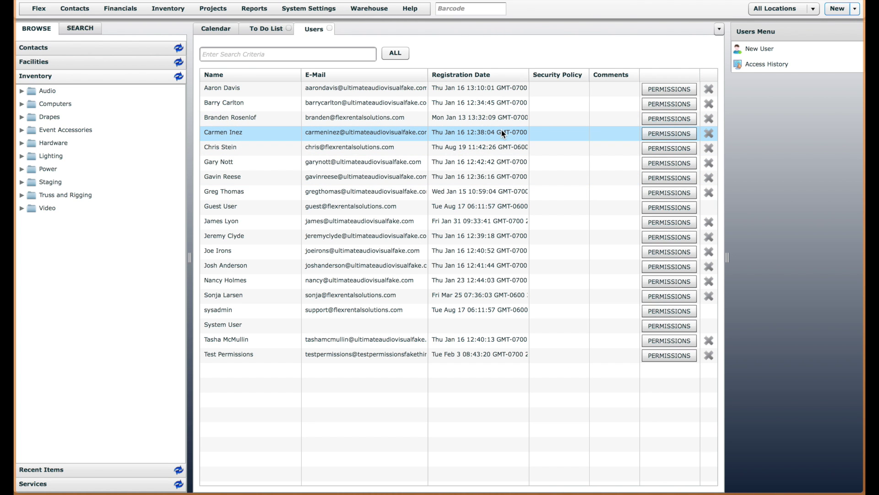
{"action": "left_click", "coordinate": [661, 132]}
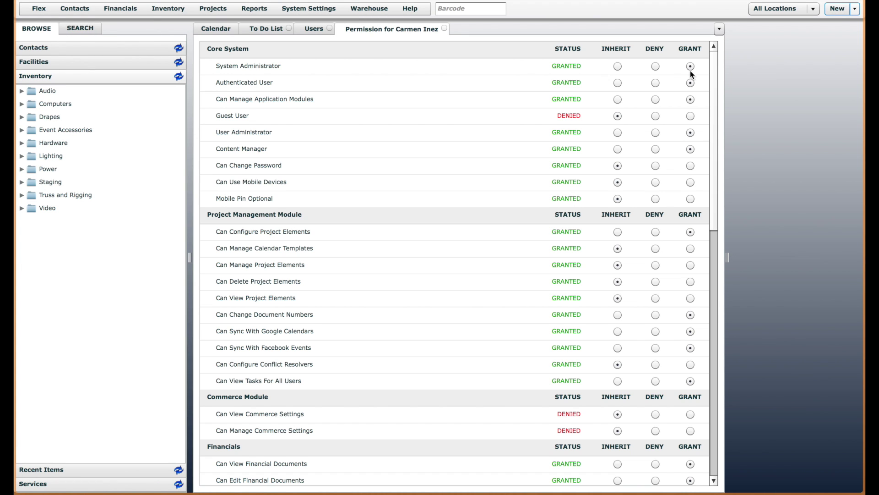
{"action": "left_click_drag", "start_coordinate": [715, 157], "coordinate": [719, 423]}
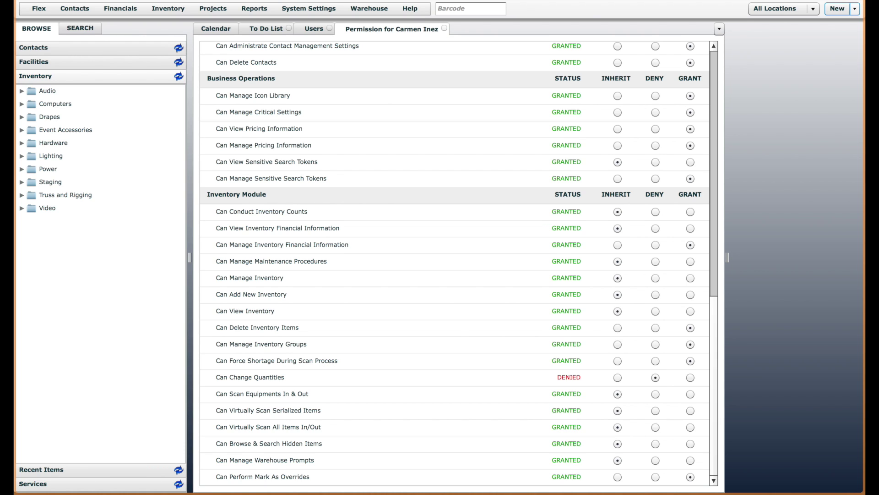
{"action": "left_click", "coordinate": [444, 28]}
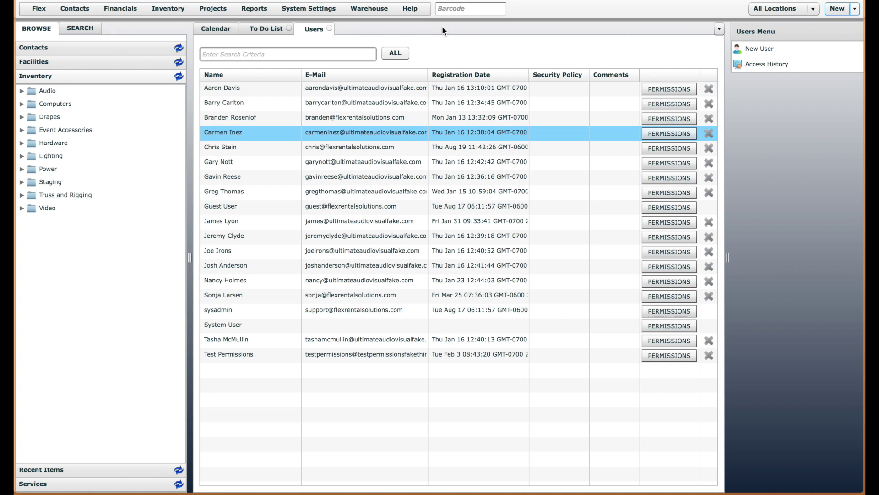
Step: Switch the fourth listed user's group membership from Shop Techs to Administrators and set the default group to Administrators
{"action": "left_click", "coordinate": [235, 133]}
{"action": "double_click", "coordinate": [237, 133]}
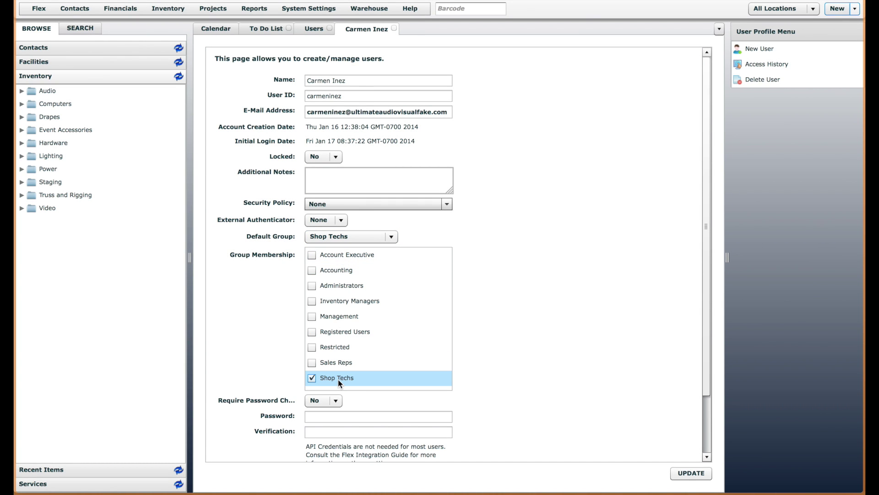
{"action": "left_click", "coordinate": [312, 287]}
{"action": "left_click", "coordinate": [313, 378]}
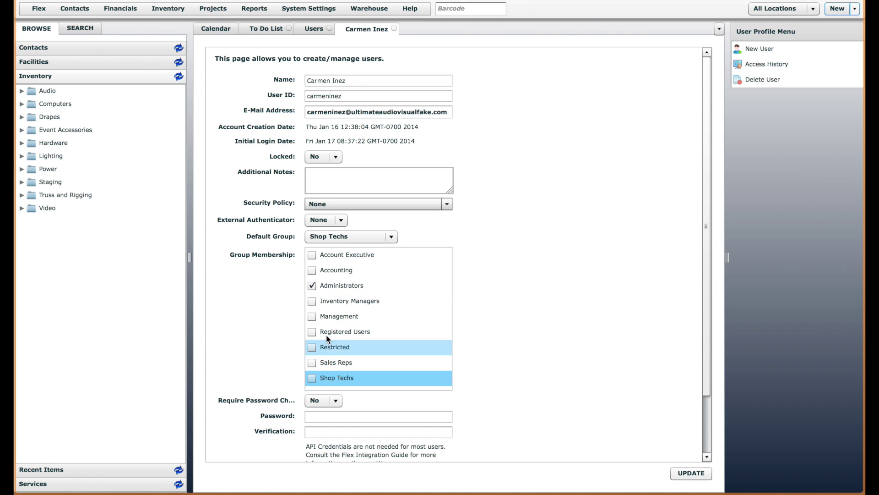
{"action": "left_click", "coordinate": [347, 235]}
{"action": "left_click", "coordinate": [342, 270]}
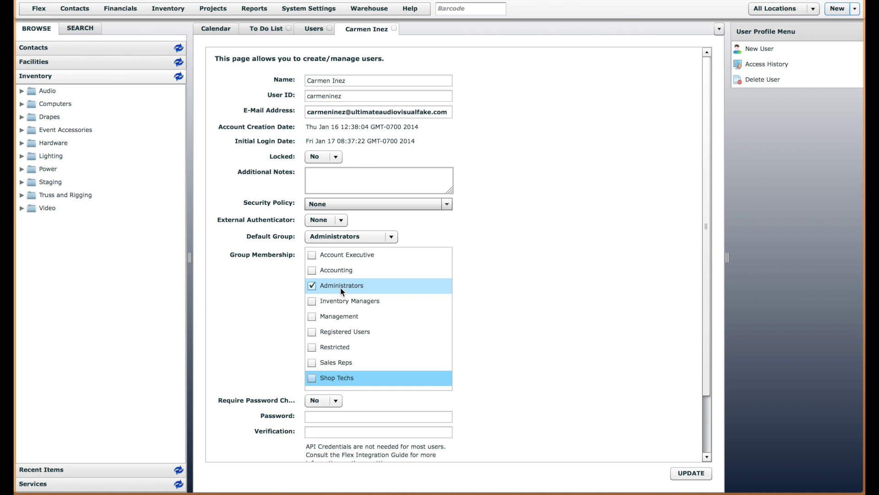
Step: Add the Inventory Managers, Account Executive and Accounting groups to the user's group membership
{"action": "left_click", "coordinate": [342, 302]}
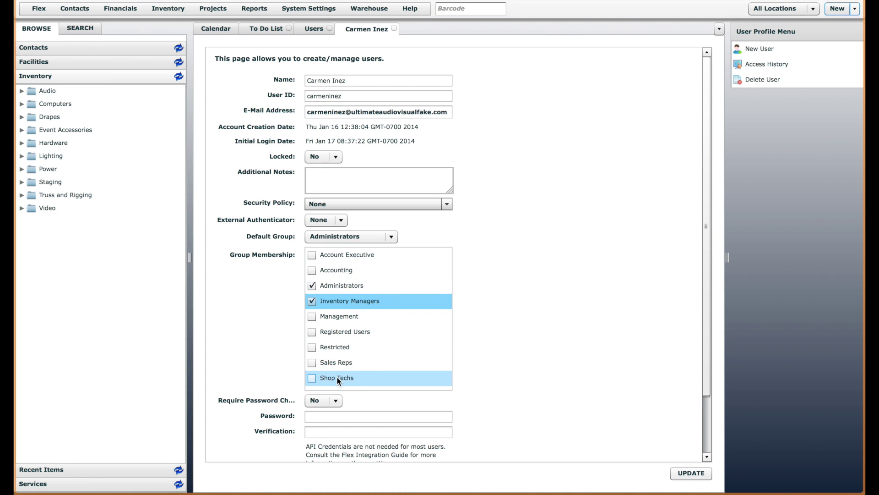
{"action": "left_click", "coordinate": [347, 249]}
{"action": "left_click", "coordinate": [332, 269]}
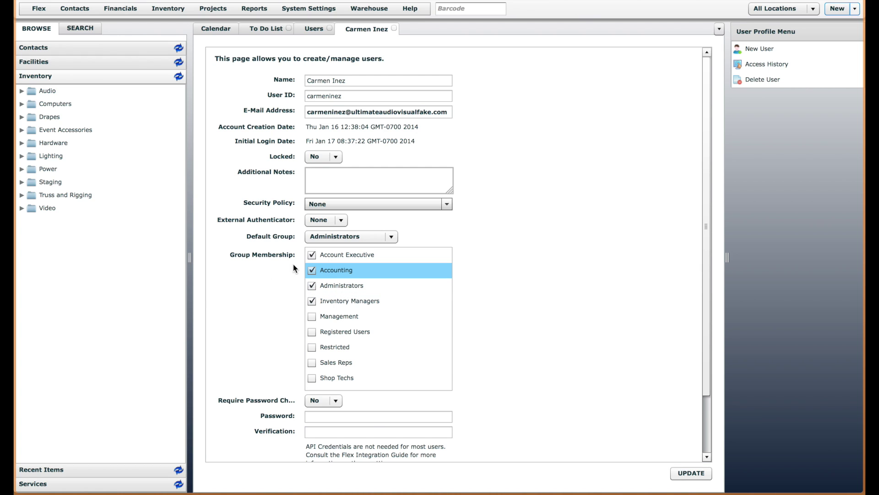
{"action": "left_click", "coordinate": [474, 252]}
Step: Open the Quote definition from the project elements list and show its security settings
{"action": "left_click", "coordinate": [214, 10]}
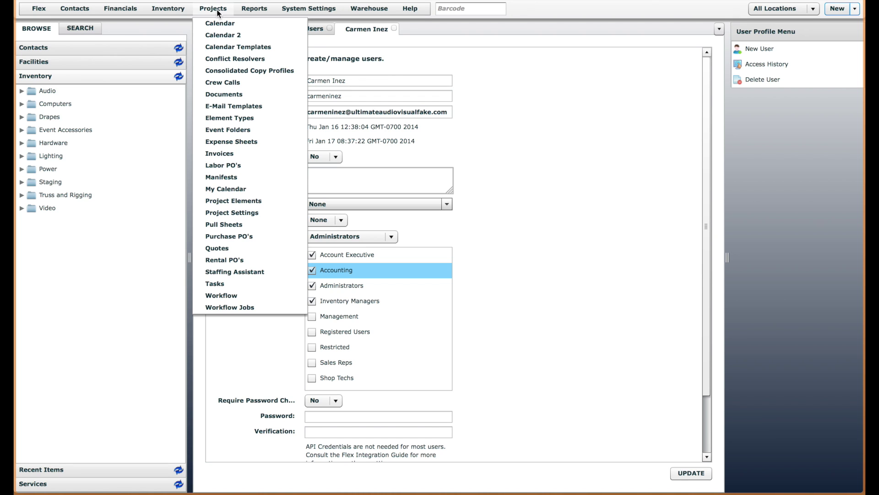
{"action": "left_click", "coordinate": [532, 269]}
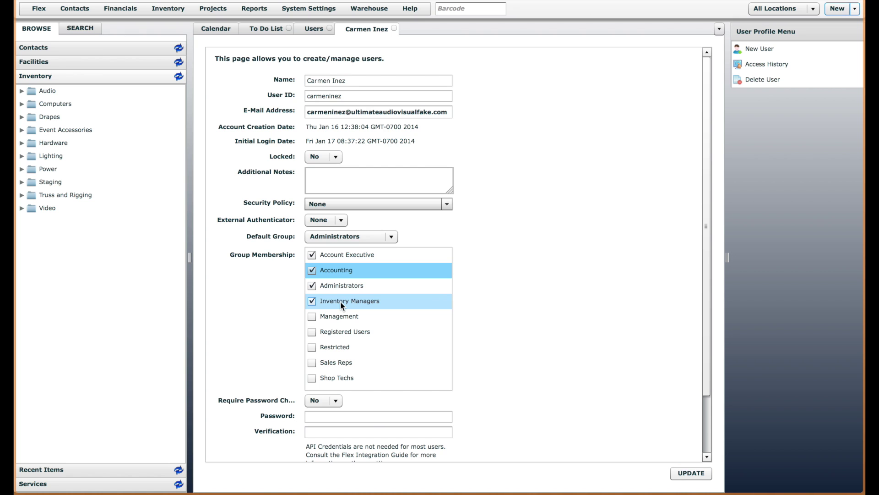
{"action": "left_click", "coordinate": [214, 9]}
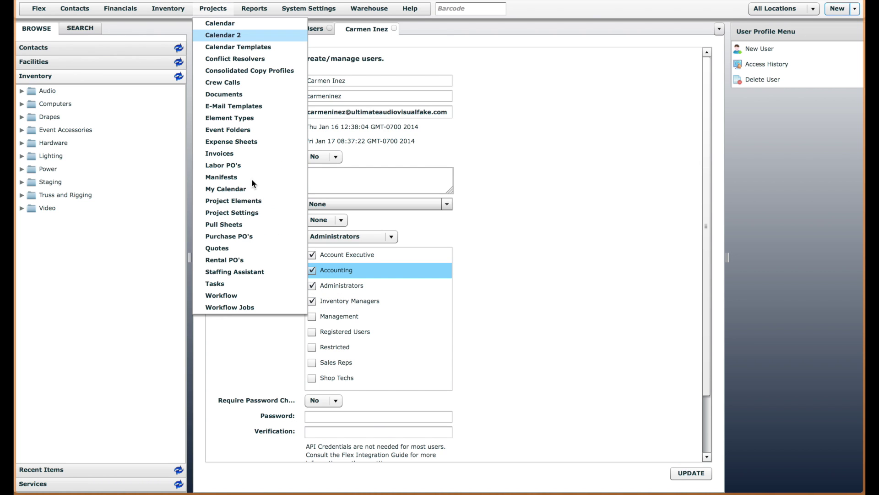
{"action": "left_click", "coordinate": [246, 200]}
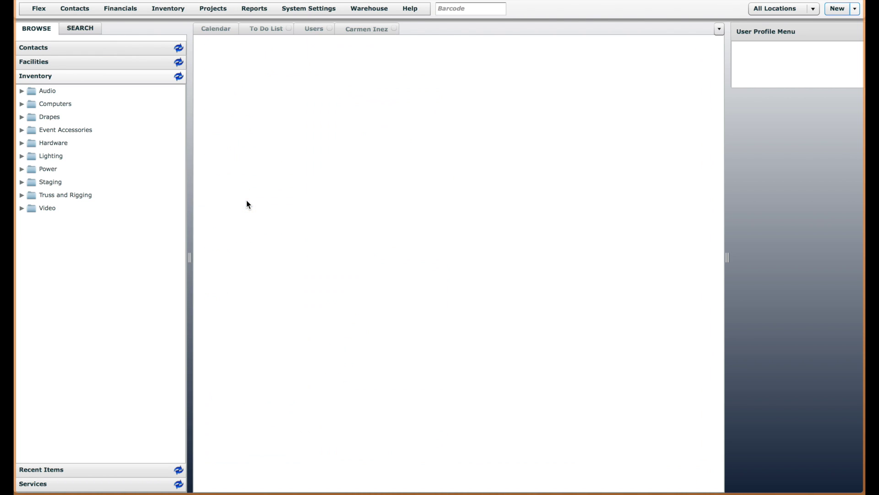
{"action": "left_click", "coordinate": [232, 215]}
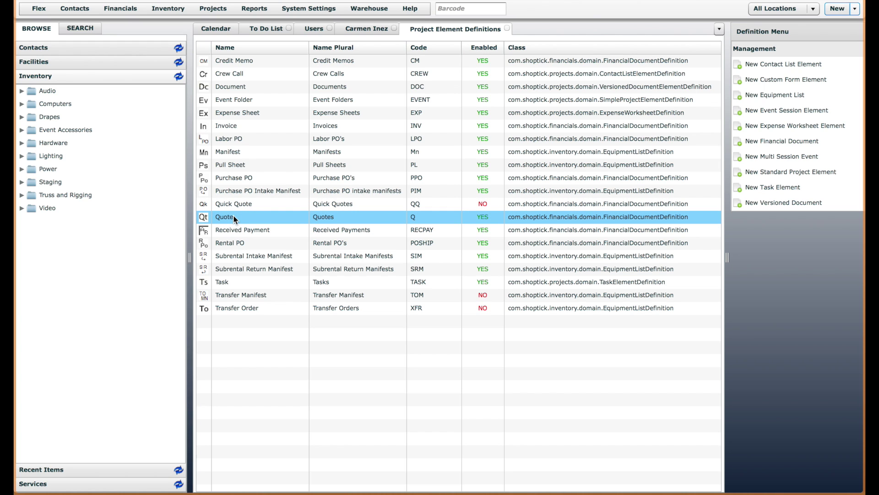
{"action": "double_click", "coordinate": [304, 214]}
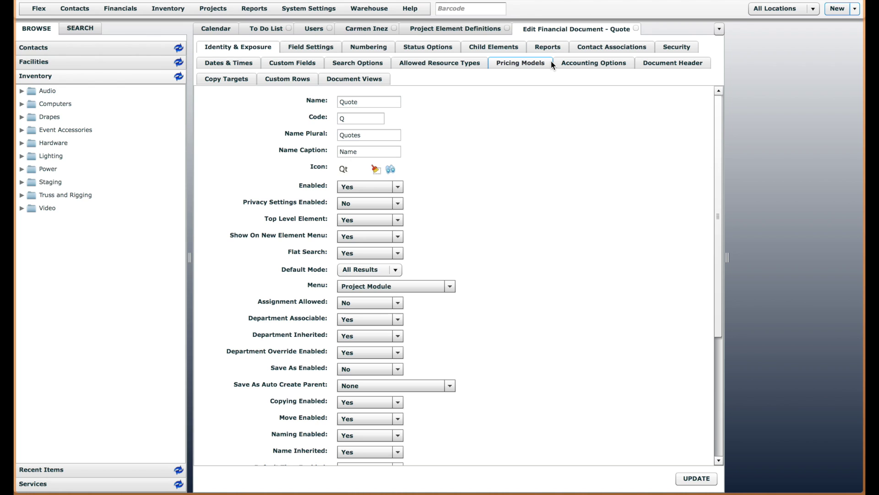
{"action": "left_click", "coordinate": [676, 47]}
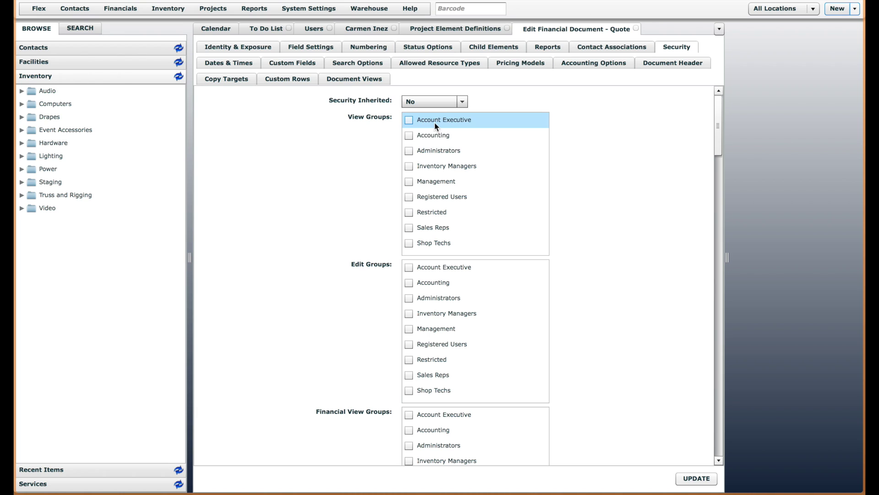
Step: Try Administrators and Accounting as the quote's View Groups, then clear both selections
{"action": "left_click", "coordinate": [448, 156]}
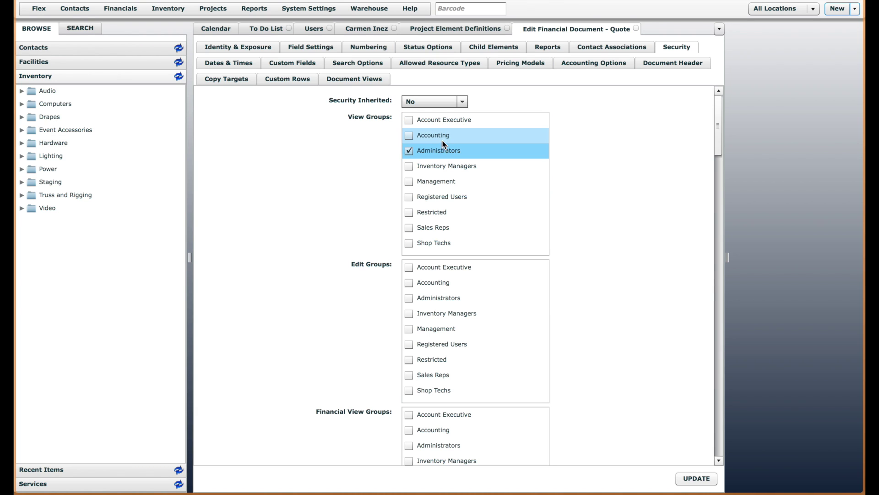
{"action": "left_click", "coordinate": [443, 137]}
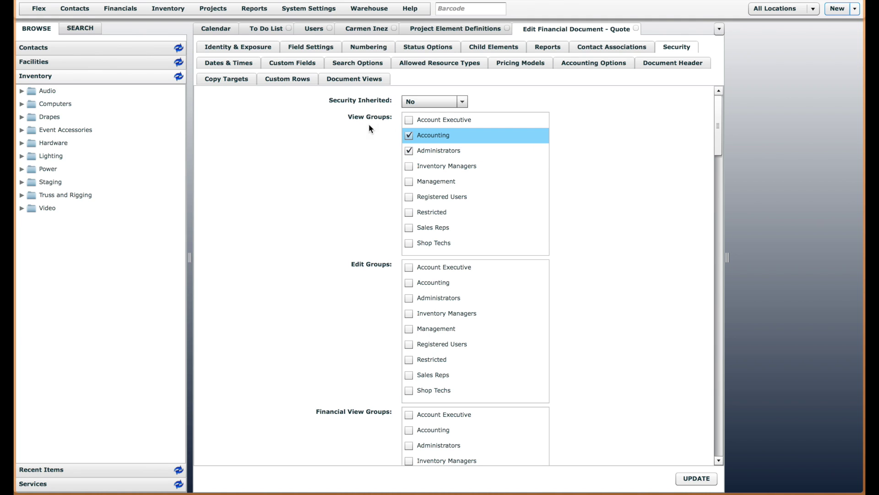
{"action": "left_click", "coordinate": [432, 136]}
{"action": "left_click", "coordinate": [431, 151]}
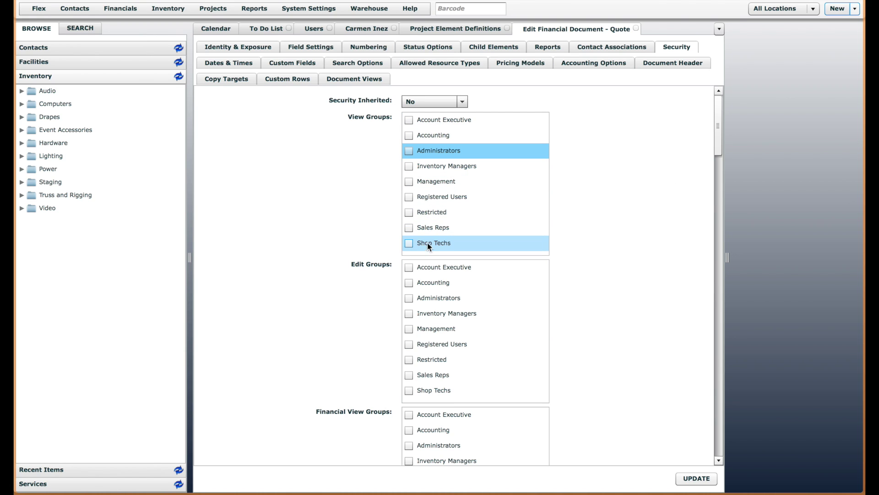
Step: Try Accounting, Administrators and Sales Reps as the quote's Edit Groups, then clear all three selections
{"action": "left_click", "coordinate": [433, 298]}
{"action": "left_click", "coordinate": [436, 282]}
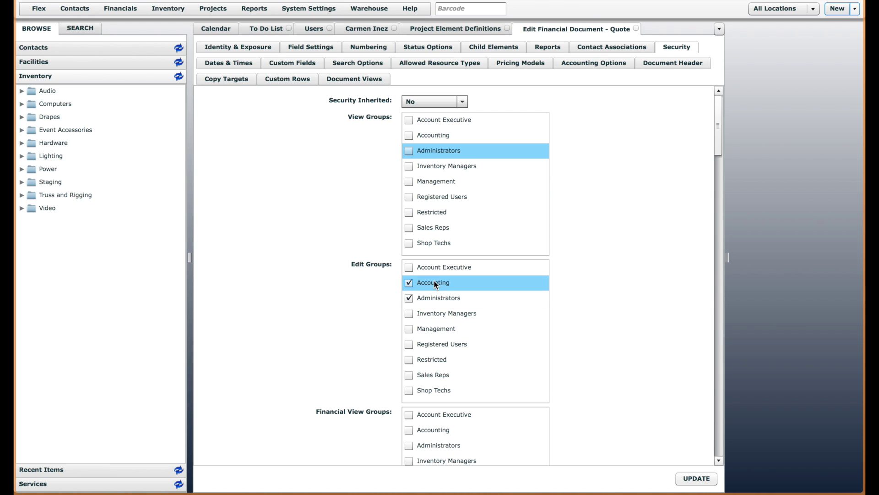
{"action": "left_click", "coordinate": [444, 375]}
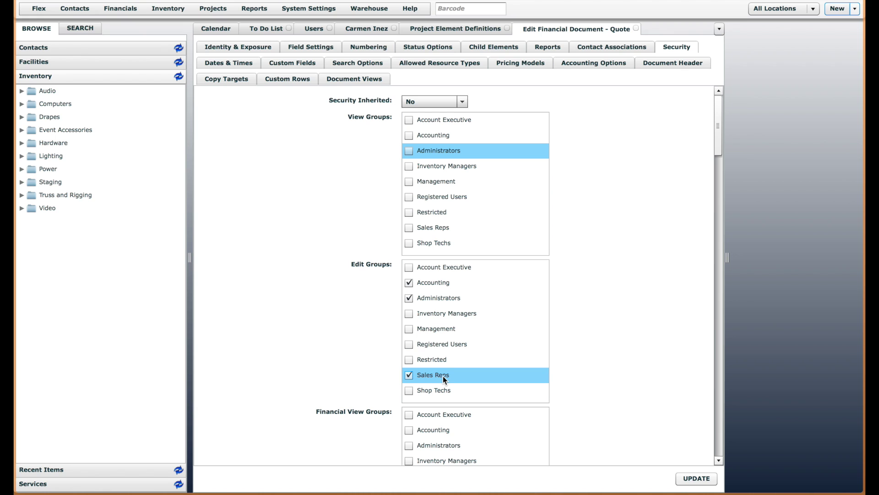
{"action": "left_click", "coordinate": [444, 376]}
{"action": "left_click", "coordinate": [436, 298]}
{"action": "left_click", "coordinate": [442, 284]}
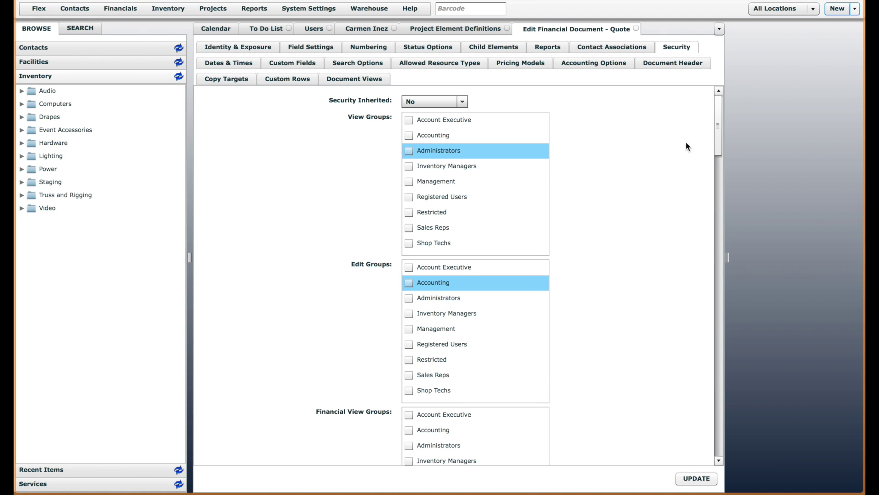
Step: Try Administrators and Accounting as the quote's Not Responsible Person View Groups, then clear both selections
{"action": "left_click_drag", "start_coordinate": [718, 133], "coordinate": [718, 173]}
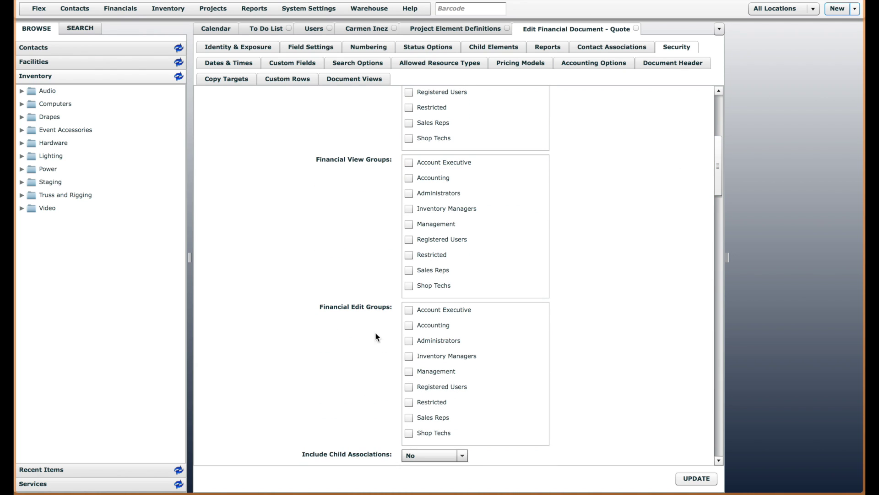
{"action": "left_click_drag", "start_coordinate": [718, 157], "coordinate": [718, 310]}
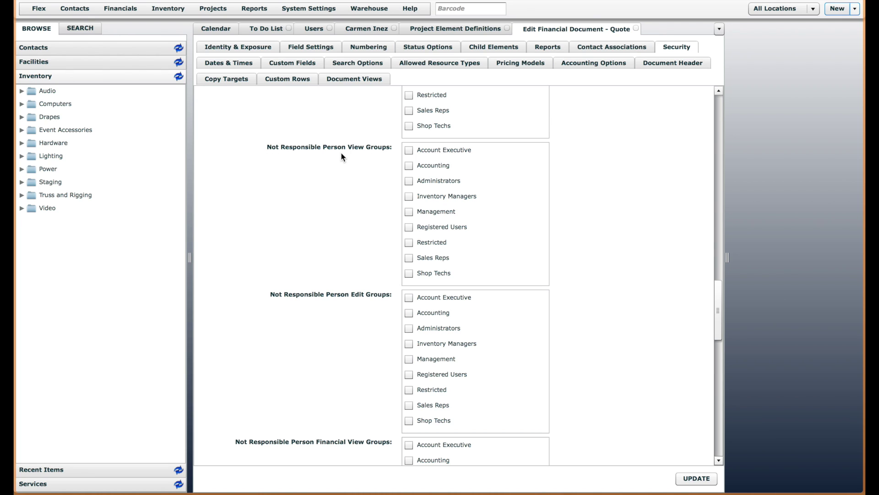
{"action": "left_click", "coordinate": [434, 181]}
{"action": "left_click", "coordinate": [436, 165]}
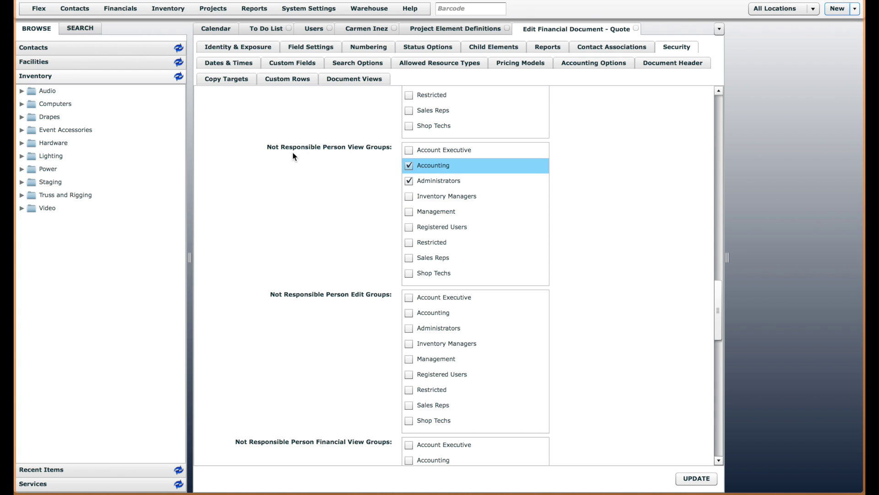
{"action": "left_click", "coordinate": [409, 166]}
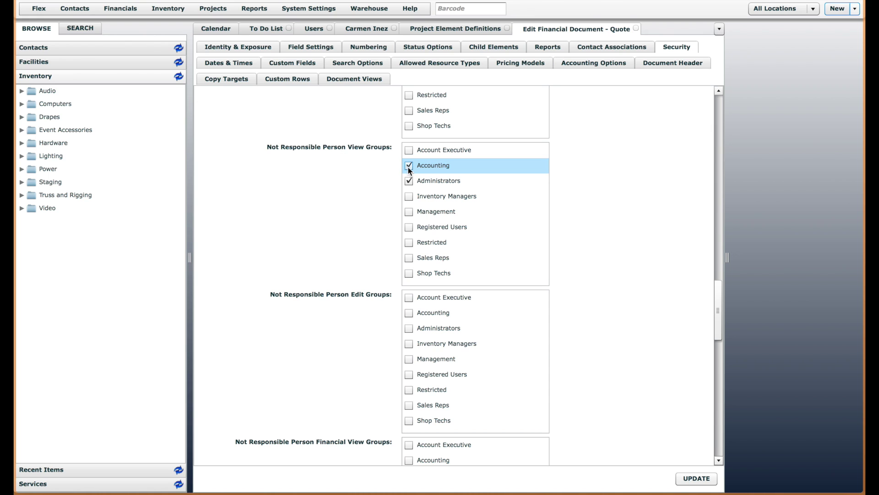
{"action": "left_click", "coordinate": [409, 181]}
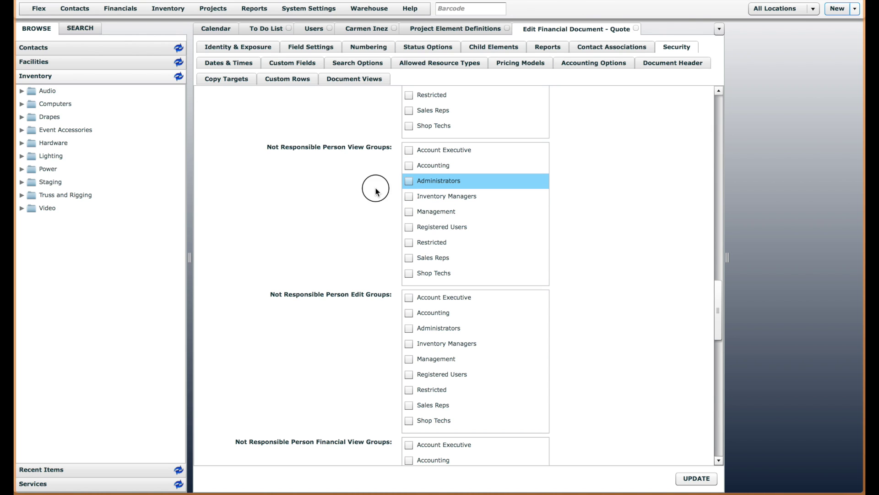
Step: Check the user's group membership against the quote's security groups, and close the quote and project element definitions
{"action": "left_click", "coordinate": [369, 29]}
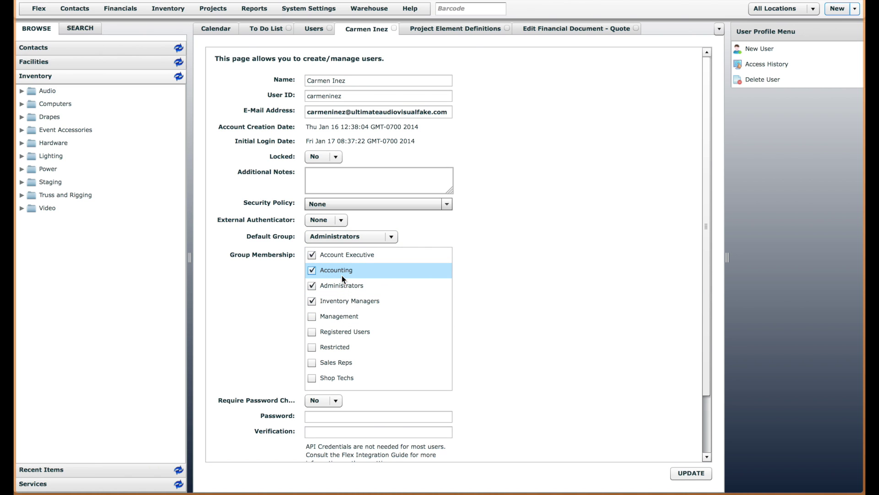
{"action": "left_click", "coordinate": [545, 26]}
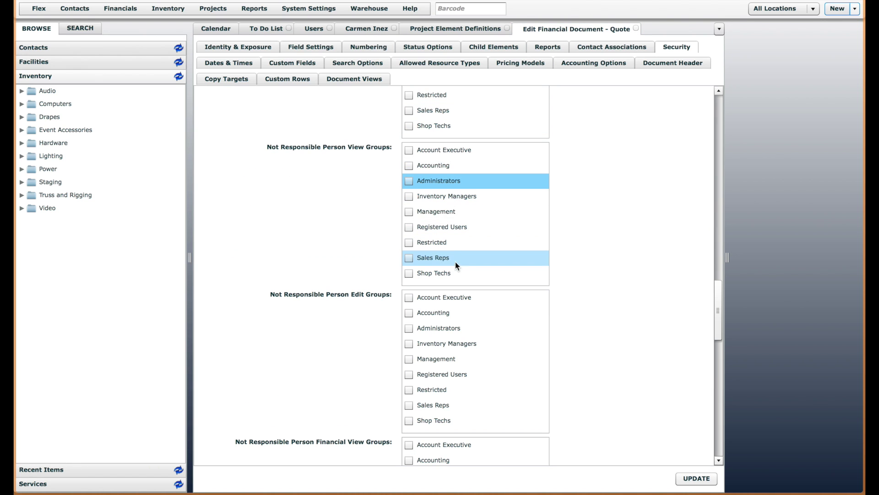
{"action": "left_click", "coordinate": [636, 29]}
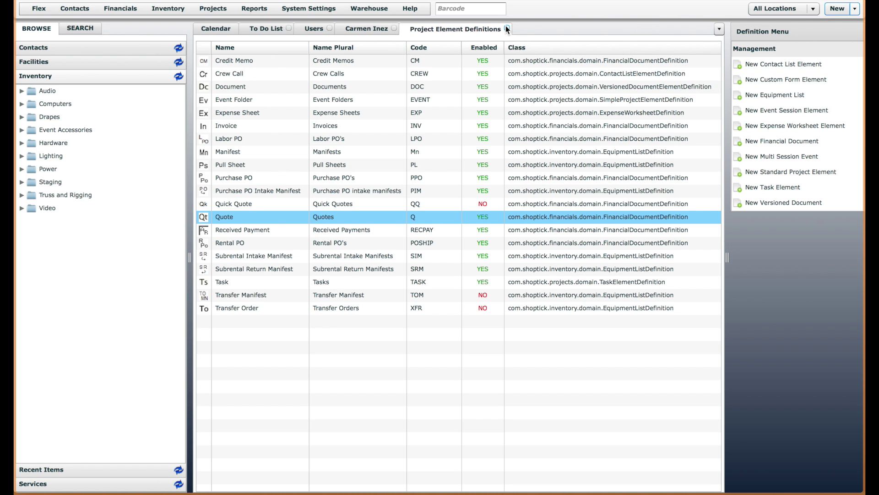
{"action": "left_click", "coordinate": [506, 29]}
Step: Open the Quote Workflow and examine the actions of its Confirmed, Inquiry and Ready to Invoice states
{"action": "left_click", "coordinate": [214, 11]}
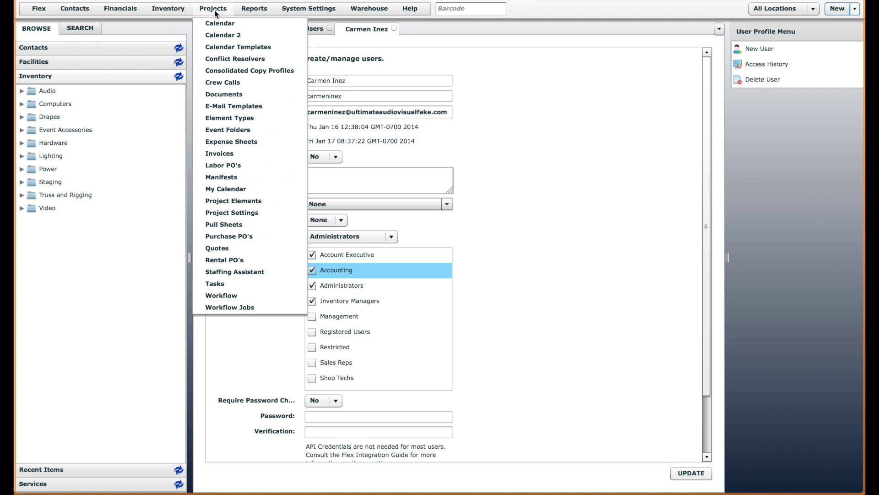
{"action": "left_click", "coordinate": [228, 297]}
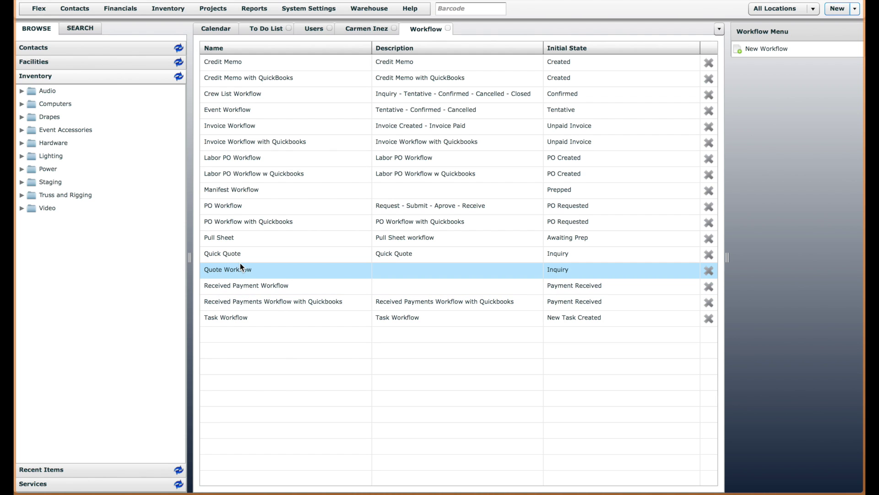
{"action": "double_click", "coordinate": [240, 270]}
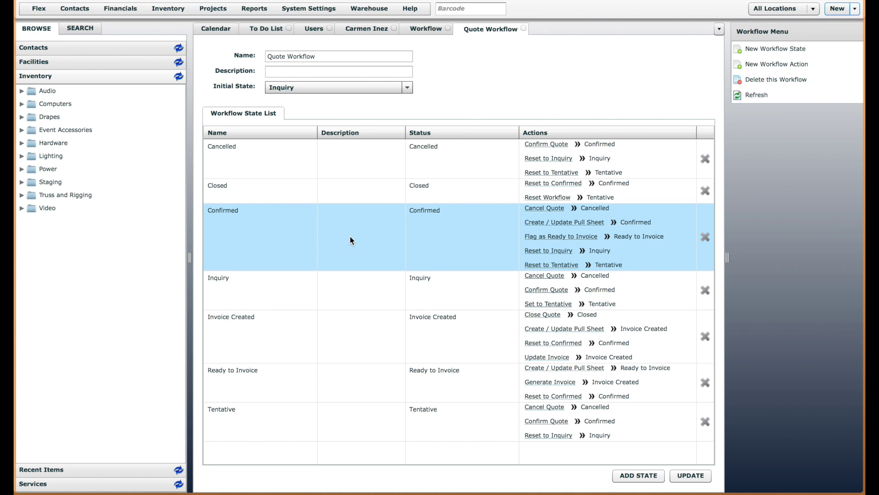
{"action": "left_click", "coordinate": [351, 238]}
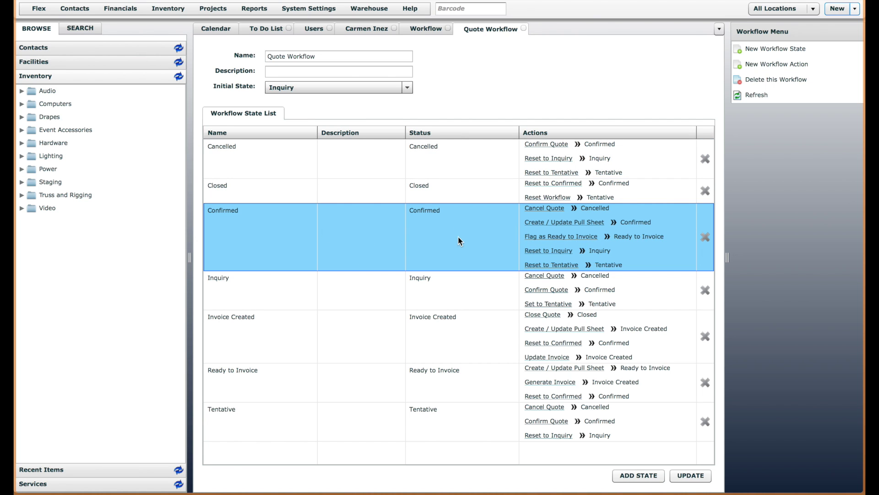
{"action": "left_click", "coordinate": [320, 279]}
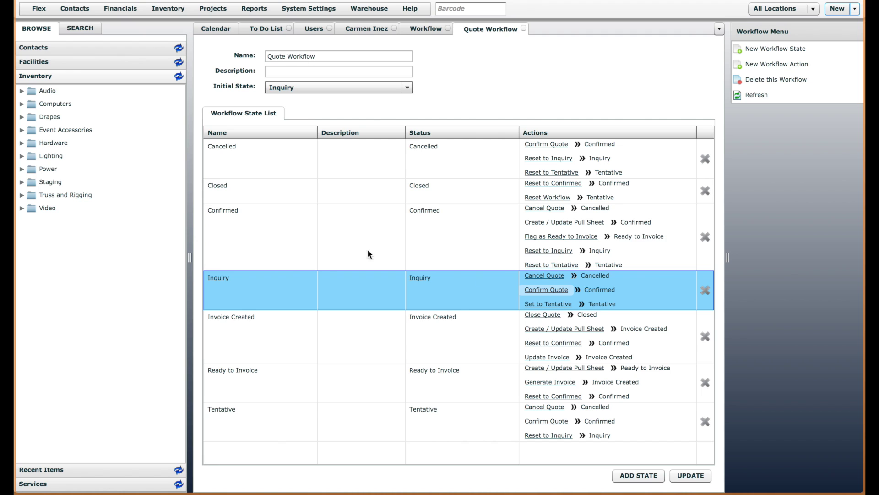
{"action": "left_click", "coordinate": [302, 236]}
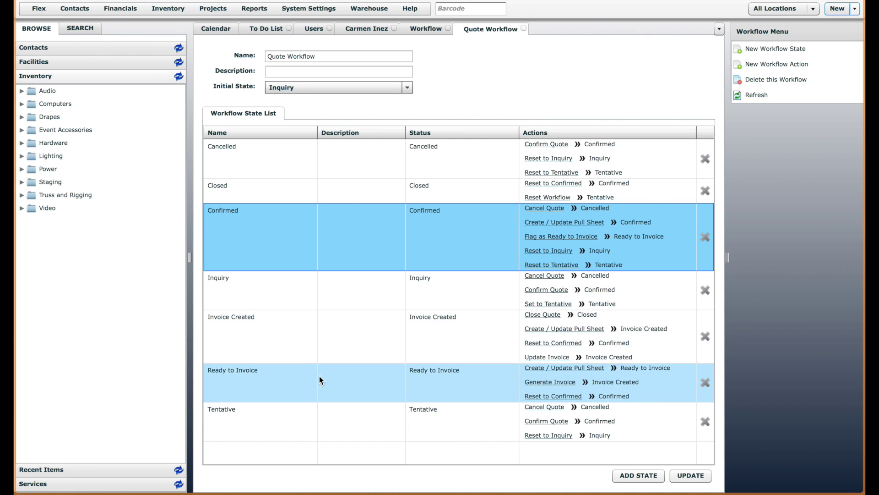
{"action": "left_click", "coordinate": [320, 375]}
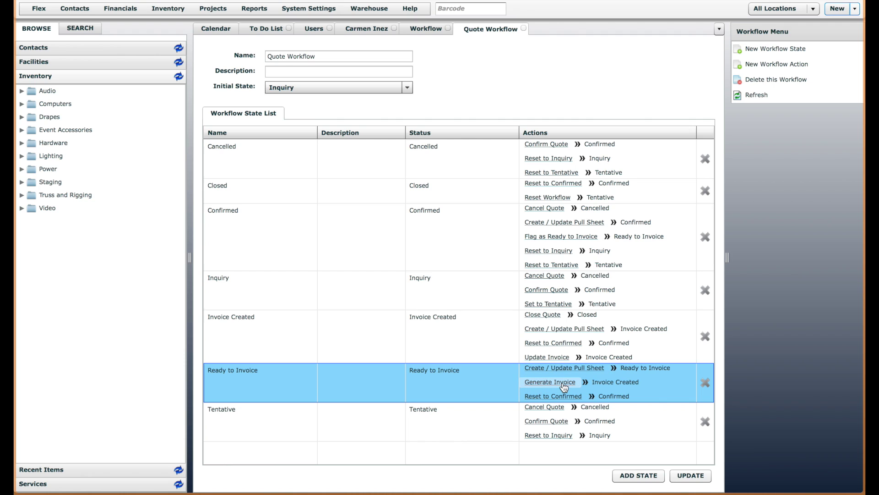
Step: Add Administrators and Accounting as executor groups of the Ready to Invoice state's Generate Invoice action and save it
{"action": "left_click", "coordinate": [540, 383]}
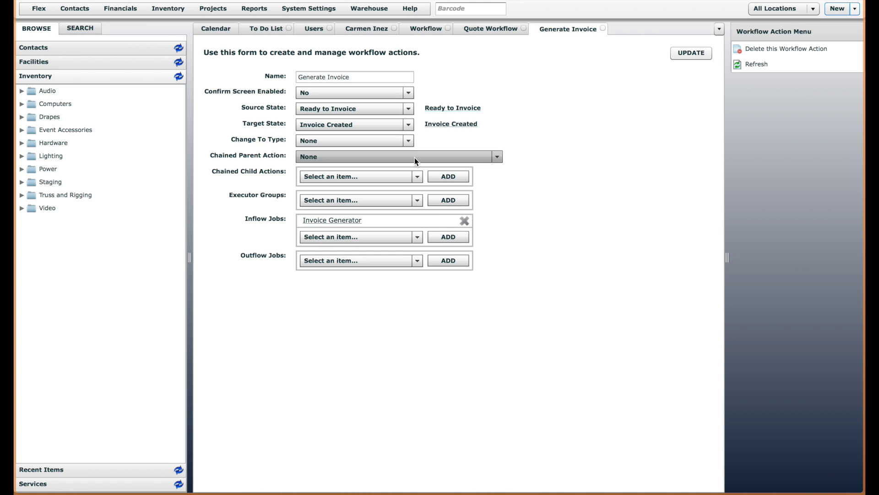
{"action": "left_click", "coordinate": [324, 202]}
{"action": "left_click", "coordinate": [333, 241]}
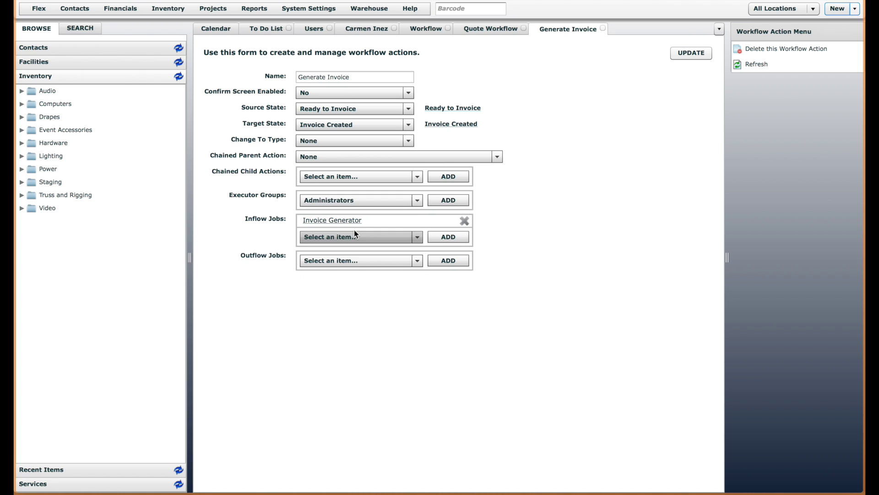
{"action": "left_click", "coordinate": [439, 198]}
{"action": "left_click", "coordinate": [361, 214]}
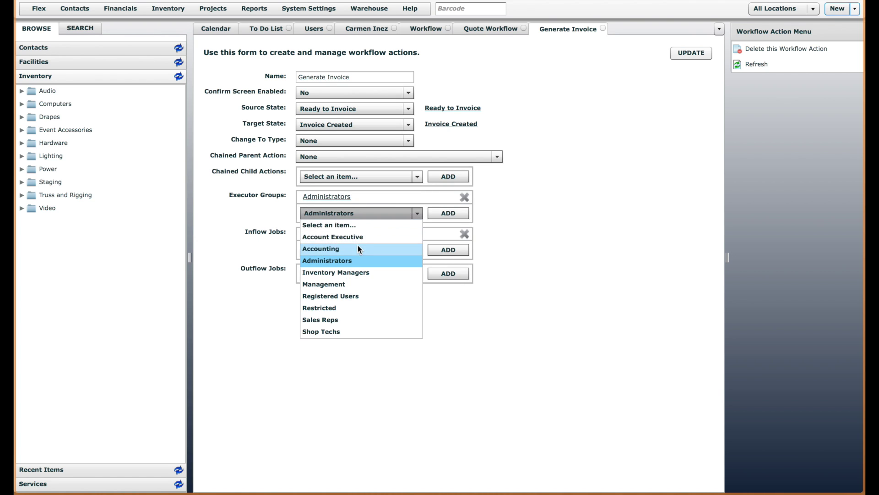
{"action": "left_click", "coordinate": [358, 248]}
{"action": "left_click", "coordinate": [451, 212]}
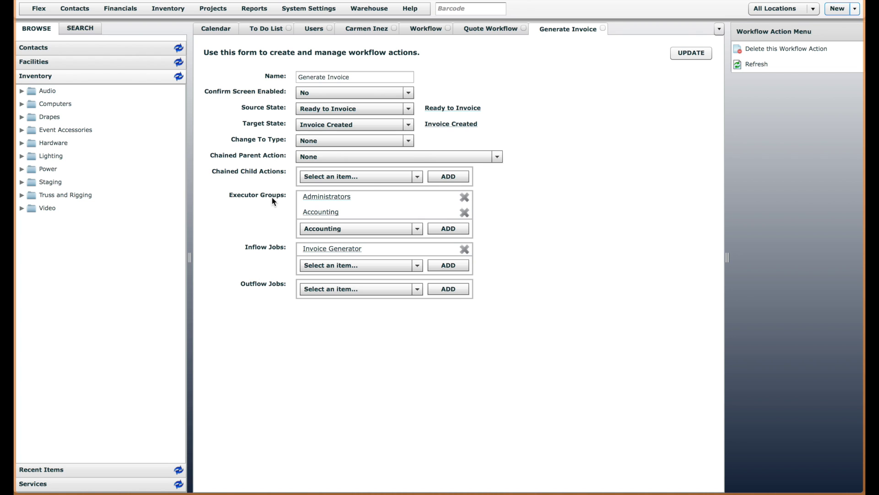
{"action": "left_click", "coordinate": [694, 53]}
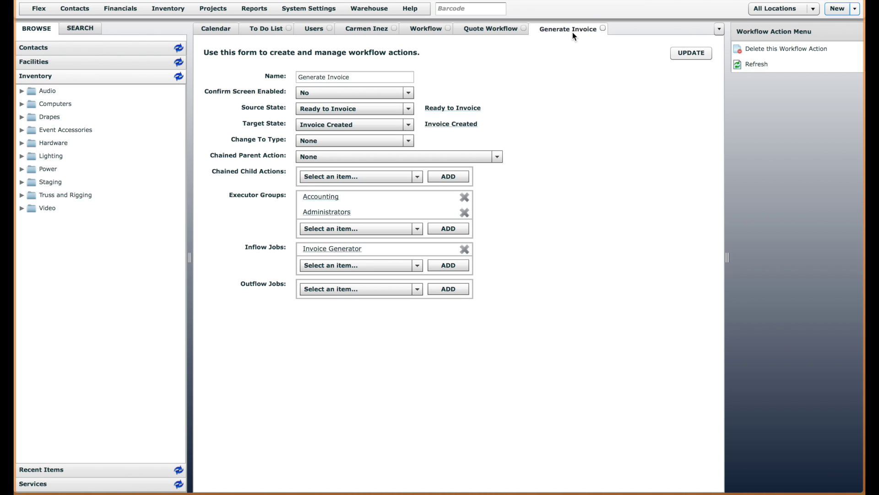
Step: Review where Generate Invoice sits in the Quote Workflow, and close the action, the workflow and the workflow list
{"action": "left_click", "coordinate": [496, 33]}
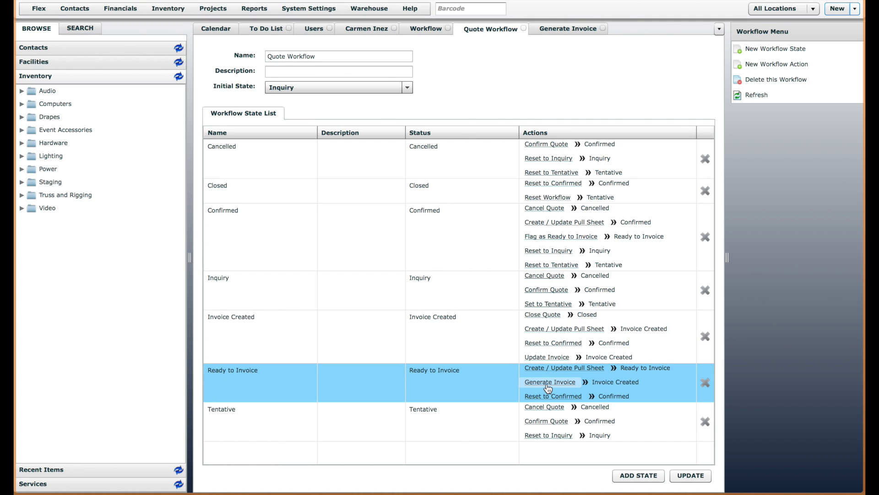
{"action": "left_click", "coordinate": [584, 31]}
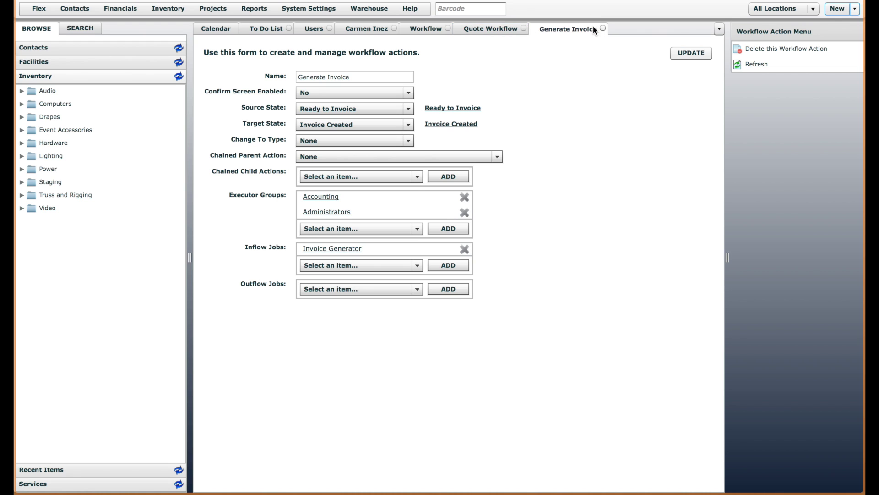
{"action": "left_click", "coordinate": [603, 29]}
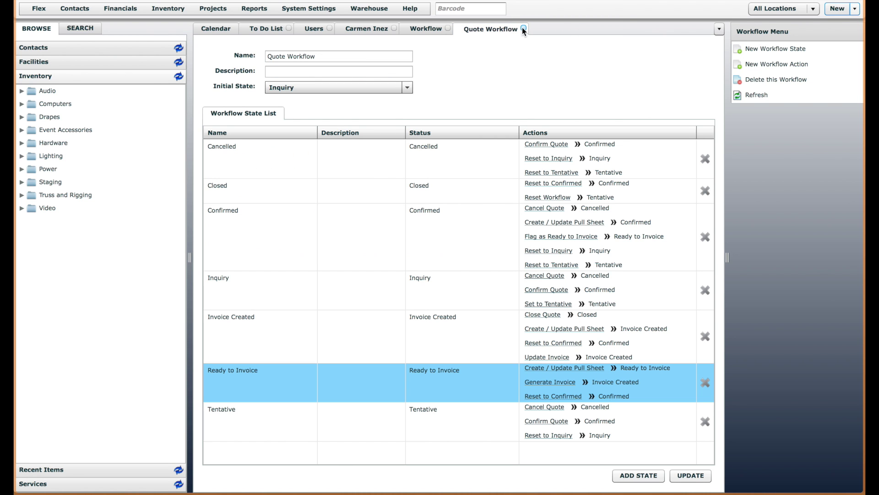
{"action": "left_click", "coordinate": [523, 29]}
{"action": "left_click", "coordinate": [448, 28]}
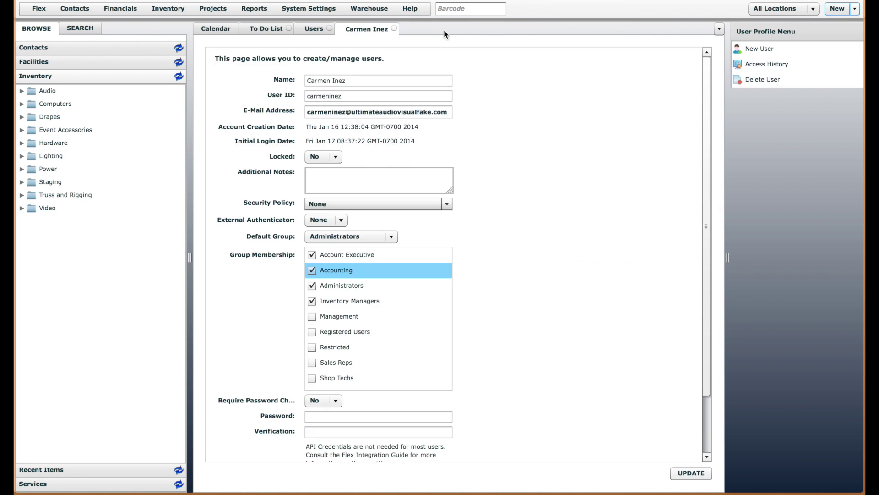
Step: Remove Account Executive, Accounting and Inventory Managers from the user's group membership, save the change and close the profile
{"action": "left_click", "coordinate": [336, 257]}
{"action": "left_click", "coordinate": [323, 270]}
{"action": "left_click", "coordinate": [342, 303]}
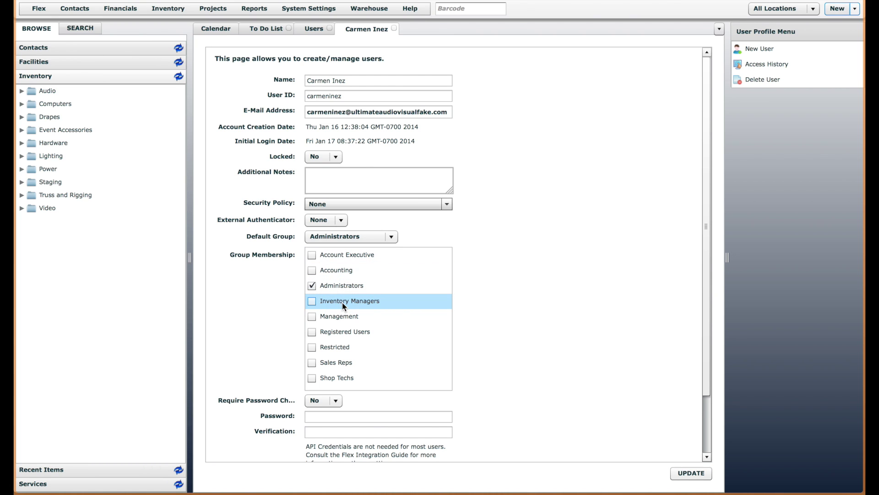
{"action": "left_click", "coordinate": [693, 473]}
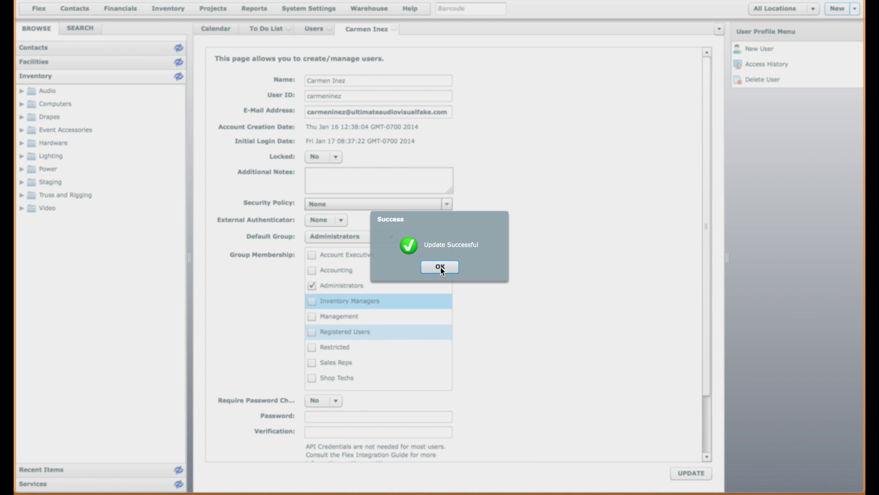
{"action": "left_click", "coordinate": [440, 267]}
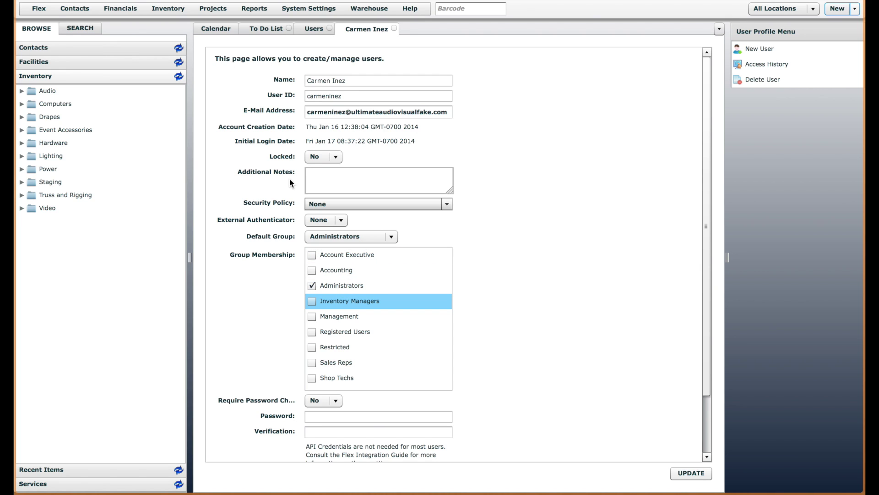
{"action": "left_click", "coordinate": [394, 28]}
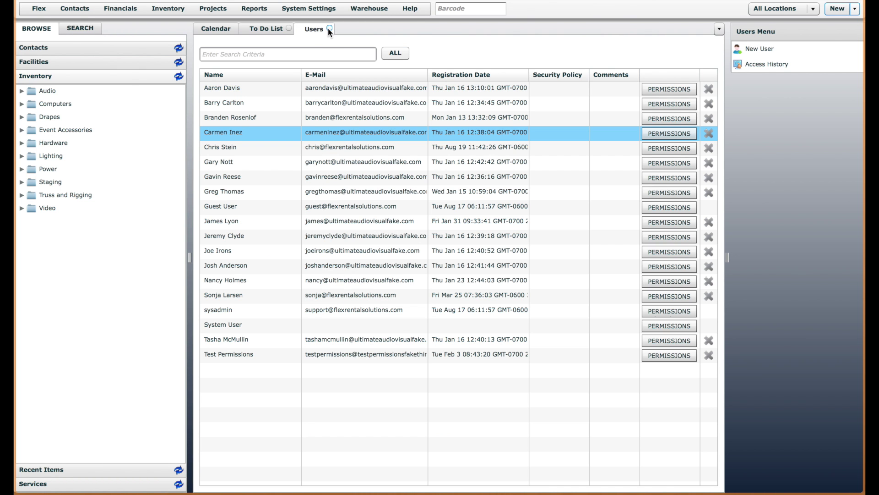
Step: Reopen the same user's profile, add Accounting, Account Executive, Shop Techs, Sales Reps, Management and Inventory Managers to the group membership, and save
{"action": "double_click", "coordinate": [269, 137]}
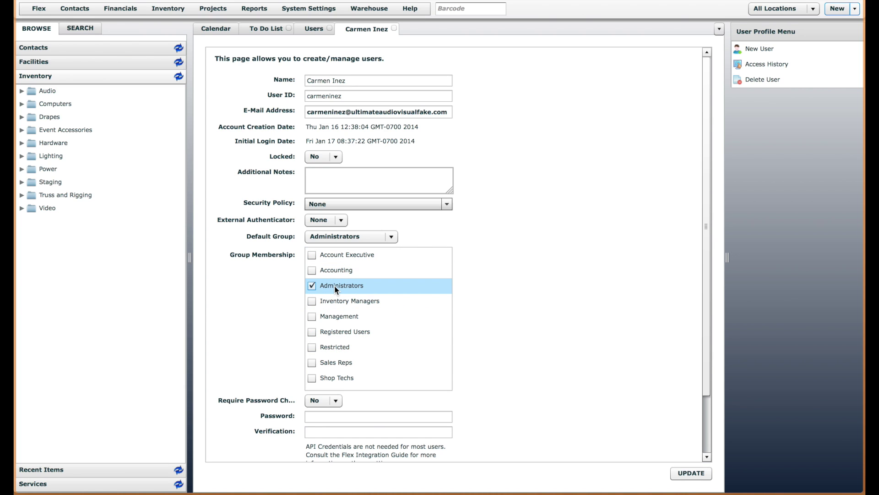
{"action": "left_click", "coordinate": [341, 271]}
{"action": "left_click", "coordinate": [341, 252]}
{"action": "left_click", "coordinate": [334, 379]}
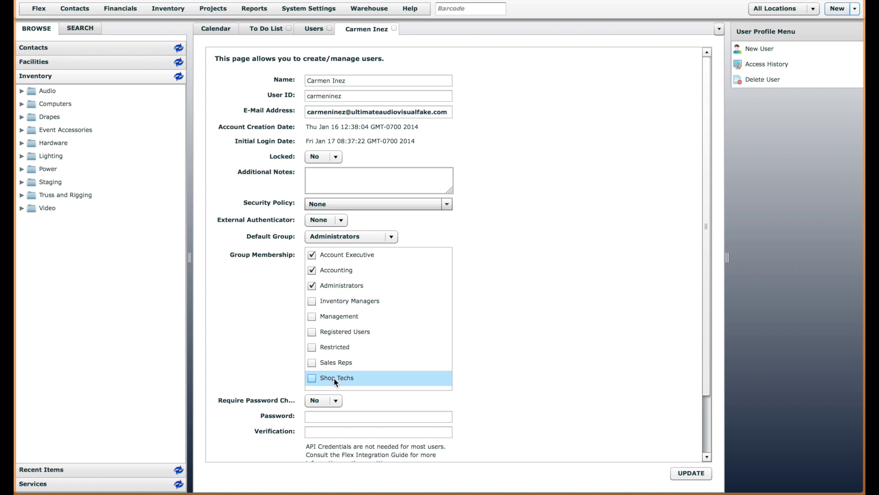
{"action": "left_click", "coordinate": [333, 362]}
{"action": "left_click", "coordinate": [340, 315]}
{"action": "left_click", "coordinate": [360, 302]}
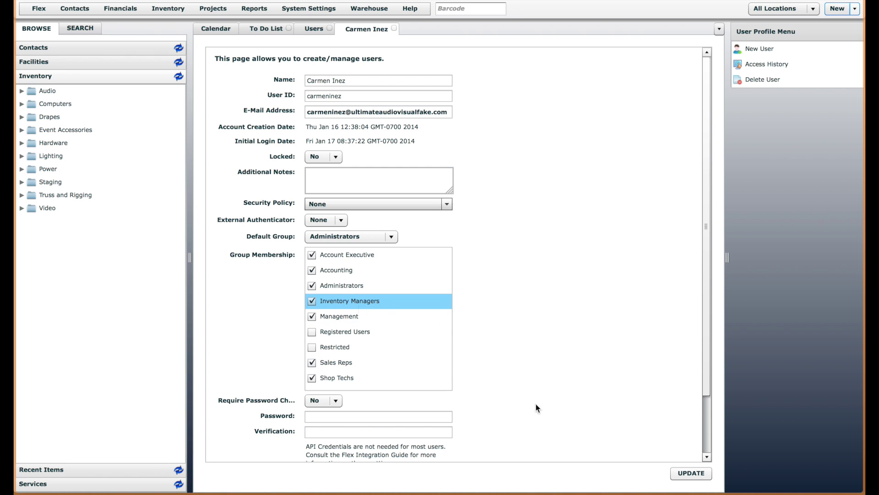
{"action": "left_click", "coordinate": [690, 473]}
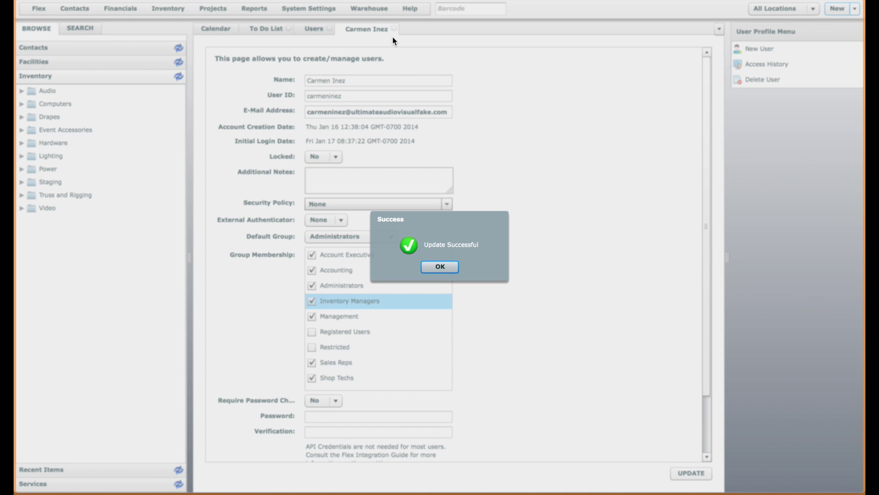
{"action": "left_click", "coordinate": [439, 265]}
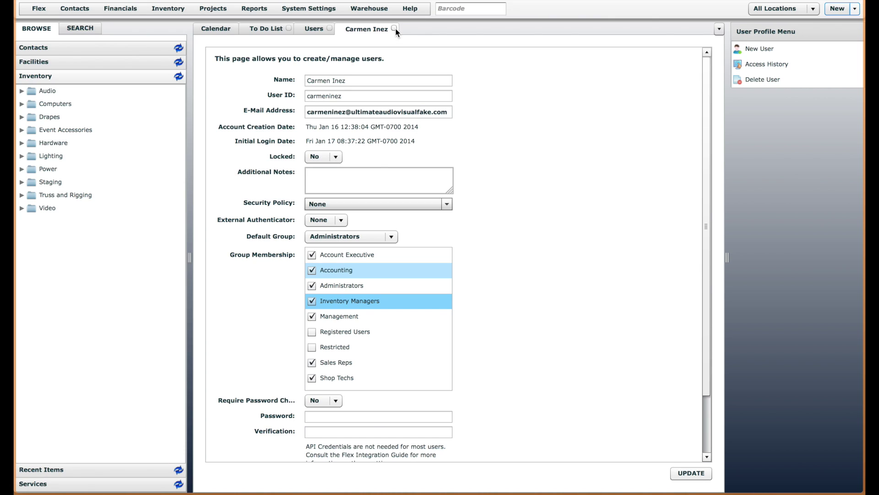
Step: Close the user's profile and open the same user's individual permissions
{"action": "left_click", "coordinate": [394, 28]}
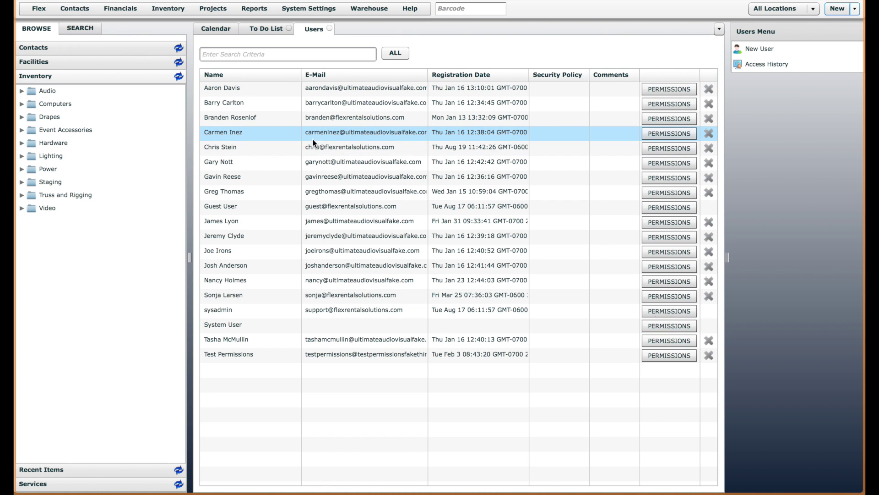
{"action": "left_click", "coordinate": [663, 133]}
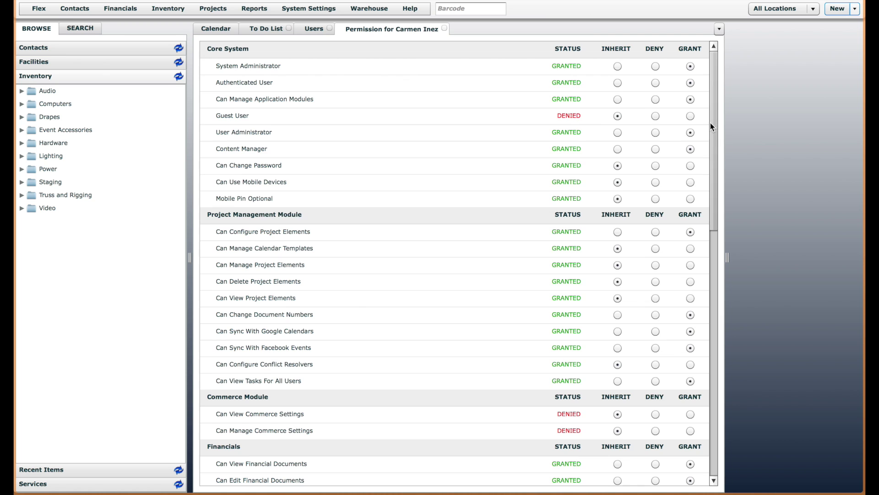
Step: Grant the user Can Conduct Inventory Counts, Can Manage Maintenance Procedures and Can Change Quantities under Inventory Module, and close the permissions page
{"action": "left_click_drag", "start_coordinate": [714, 164], "coordinate": [719, 408]}
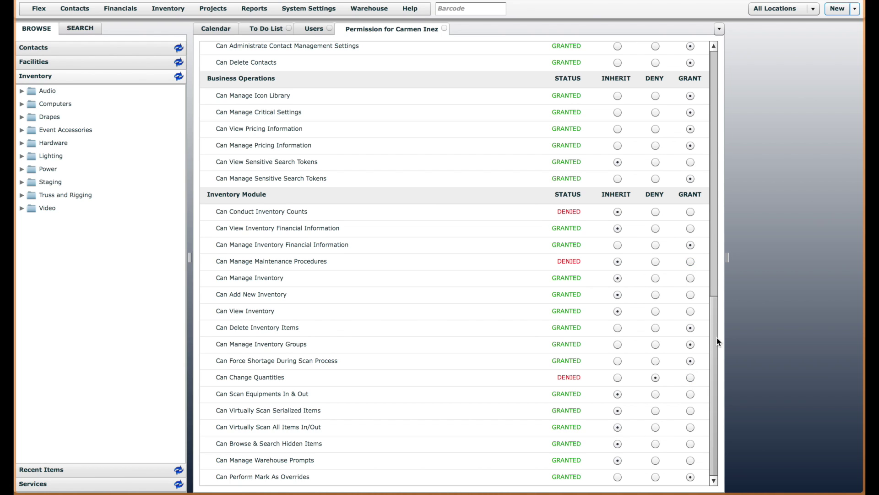
{"action": "left_click_drag", "start_coordinate": [716, 337], "coordinate": [713, 374]}
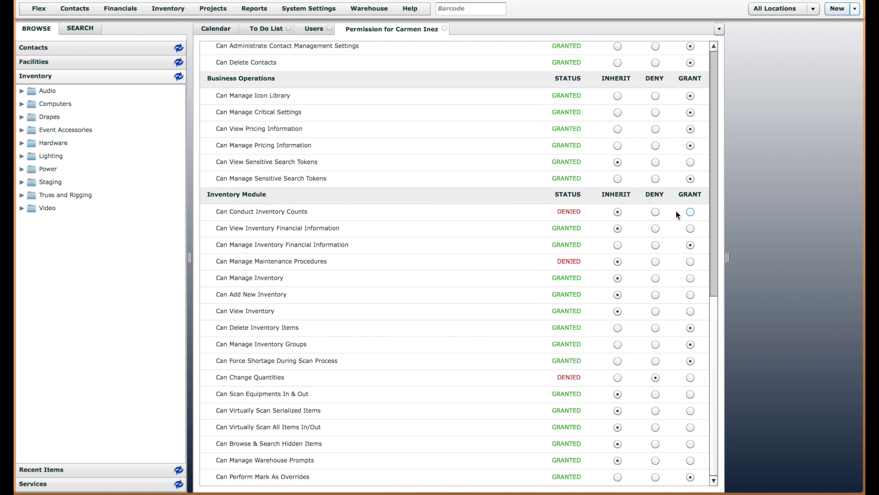
{"action": "left_click", "coordinate": [690, 212]}
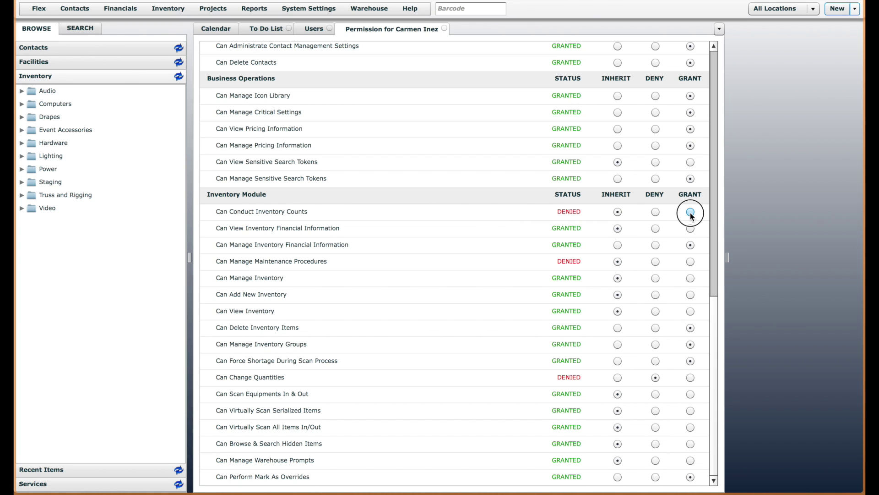
{"action": "left_click", "coordinate": [690, 262]}
{"action": "left_click", "coordinate": [691, 377]}
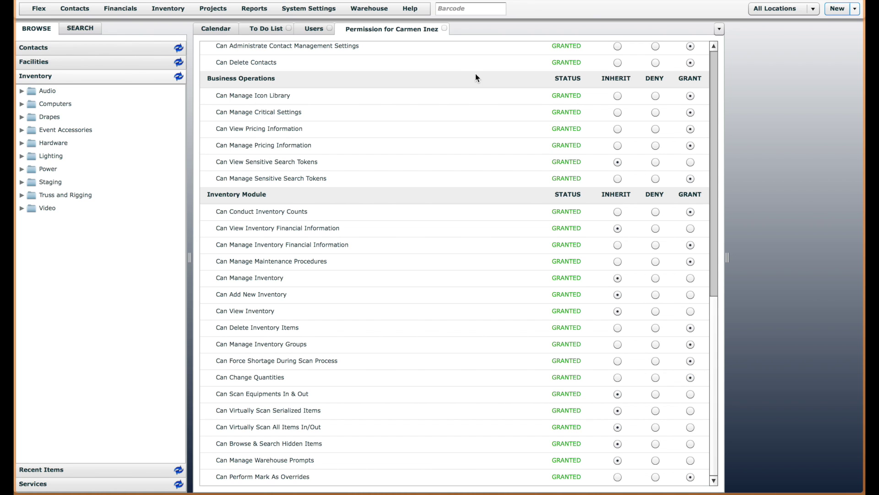
{"action": "left_click", "coordinate": [444, 29]}
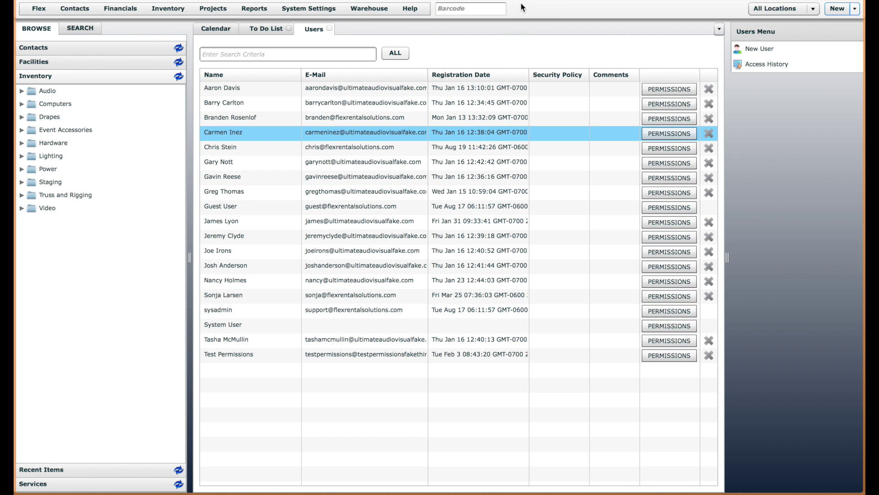
Step: Switch to the Permissions Glossary in the Flex user manual in the browser, open its Inventory Module section, and highlight the table's column headings
{"action": "left_click", "coordinate": [440, 0]}
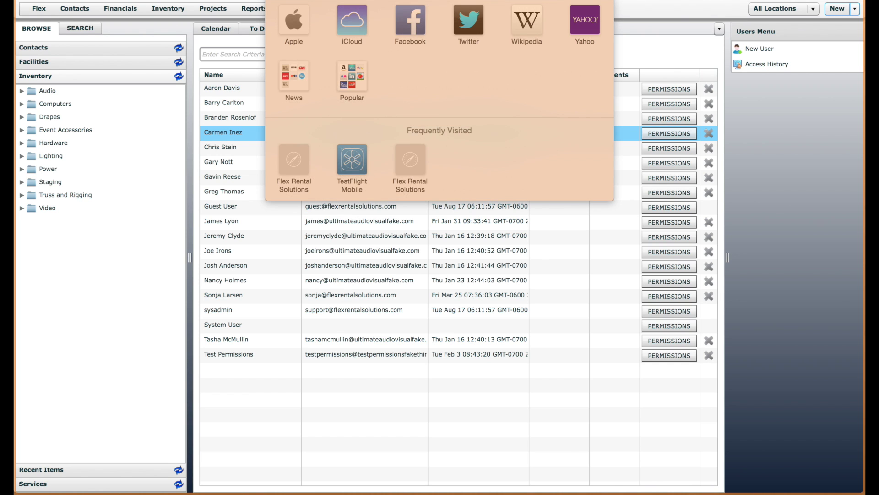
{"action": "key", "text": "Escape"}
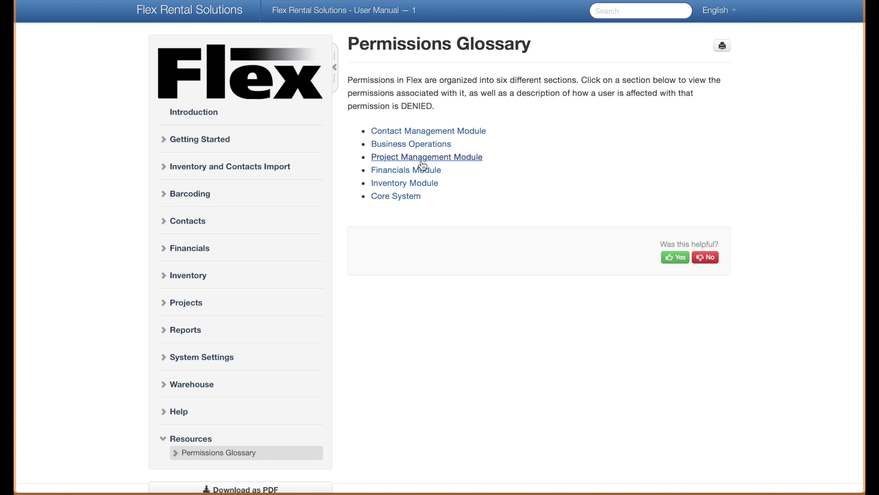
{"action": "left_click", "coordinate": [418, 185]}
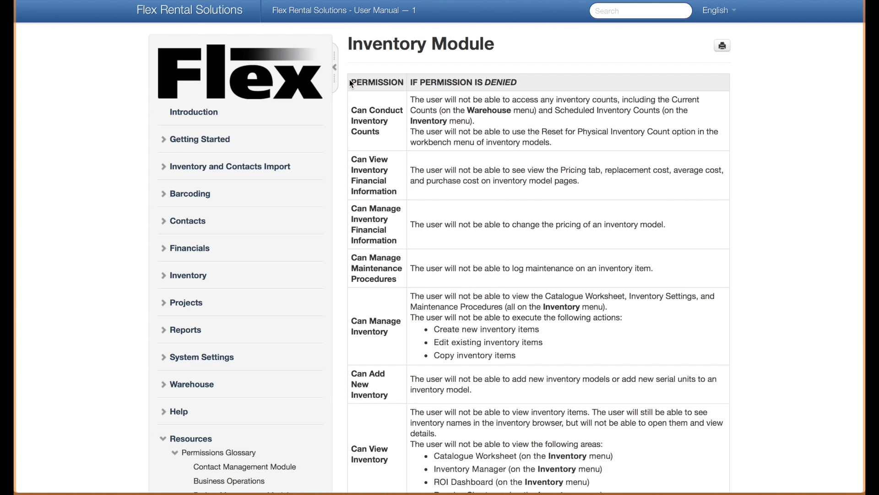
{"action": "left_click_drag", "start_coordinate": [351, 80], "coordinate": [405, 79]}
{"action": "left_click", "coordinate": [427, 84]}
{"action": "left_click_drag", "start_coordinate": [409, 83], "coordinate": [530, 82]}
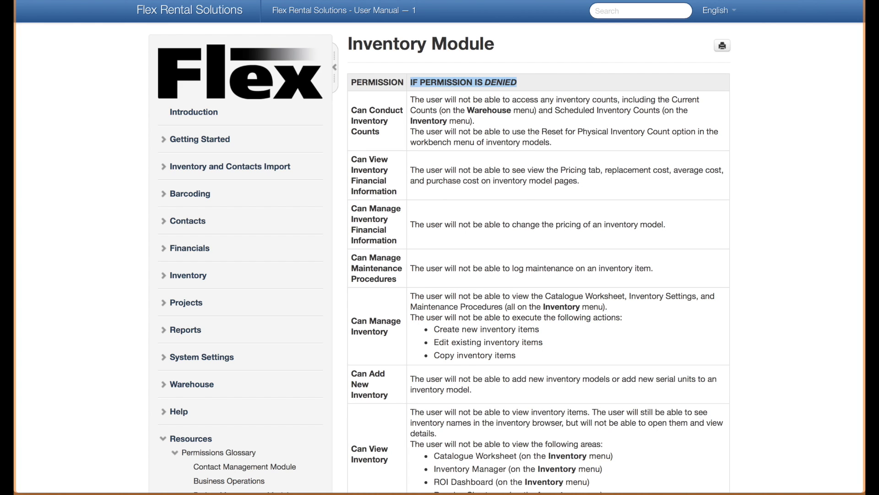
{"action": "left_click", "coordinate": [545, 89]}
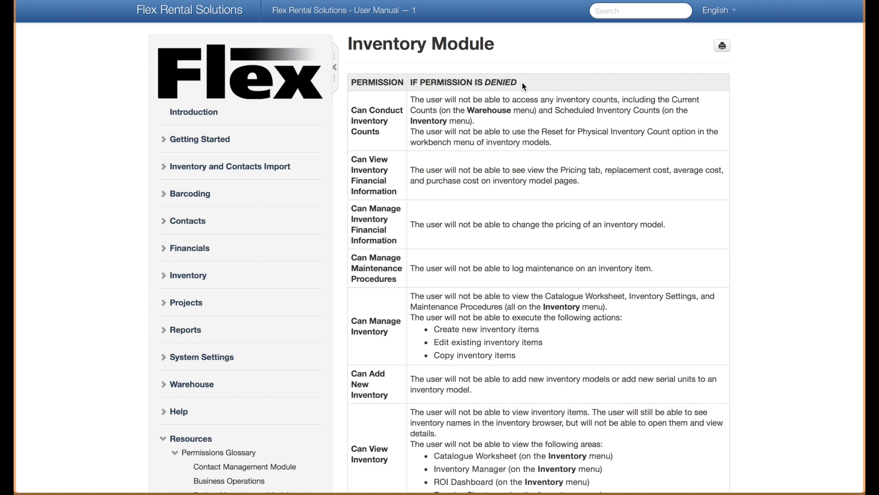
Step: Read through the Inventory Module permissions and highlight the description of what denying Can Change Quantities does
{"action": "scroll", "coordinate": [522, 83], "scroll_direction": "down", "scroll_amount": 1}
{"action": "scroll", "coordinate": [519, 84], "scroll_direction": "down", "scroll_amount": 1}
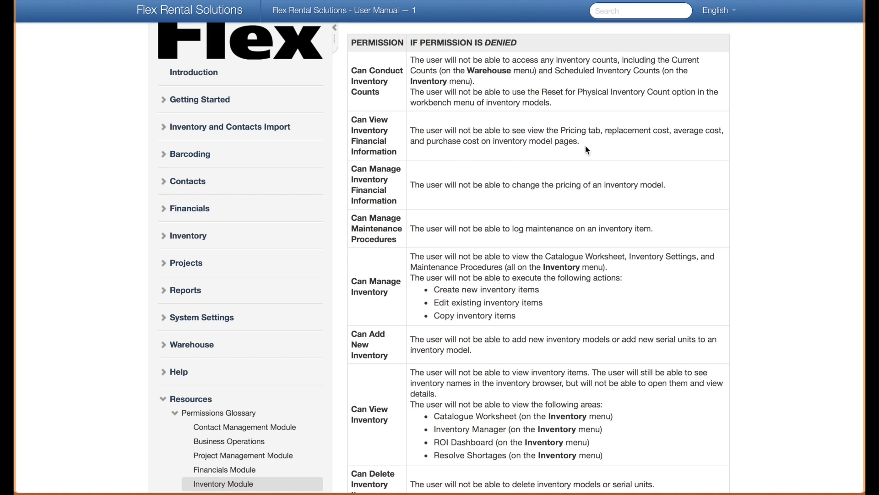
{"action": "scroll", "coordinate": [585, 145], "scroll_direction": "down", "scroll_amount": 9}
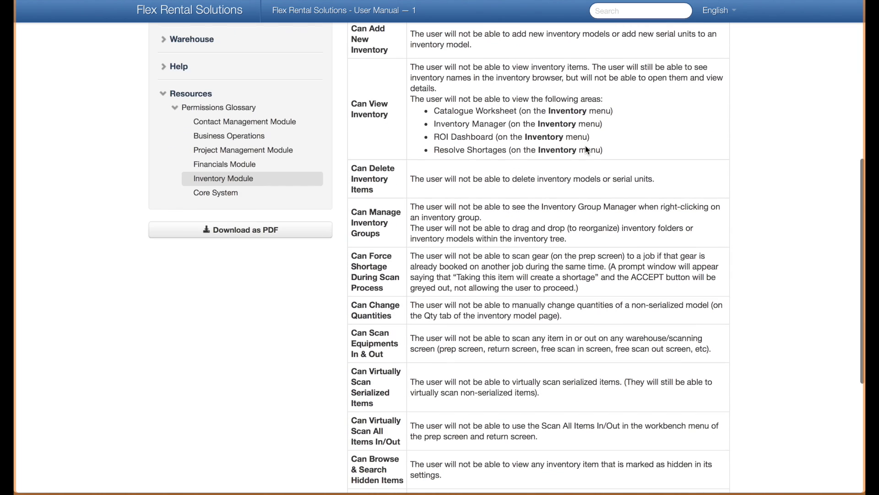
{"action": "scroll", "coordinate": [586, 145], "scroll_direction": "down", "scroll_amount": 1}
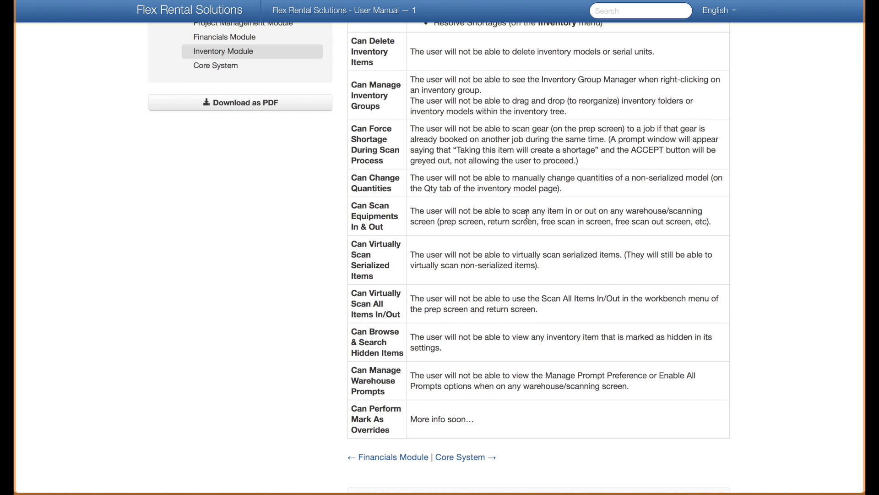
{"action": "scroll", "coordinate": [526, 215], "scroll_direction": "up", "scroll_amount": 1}
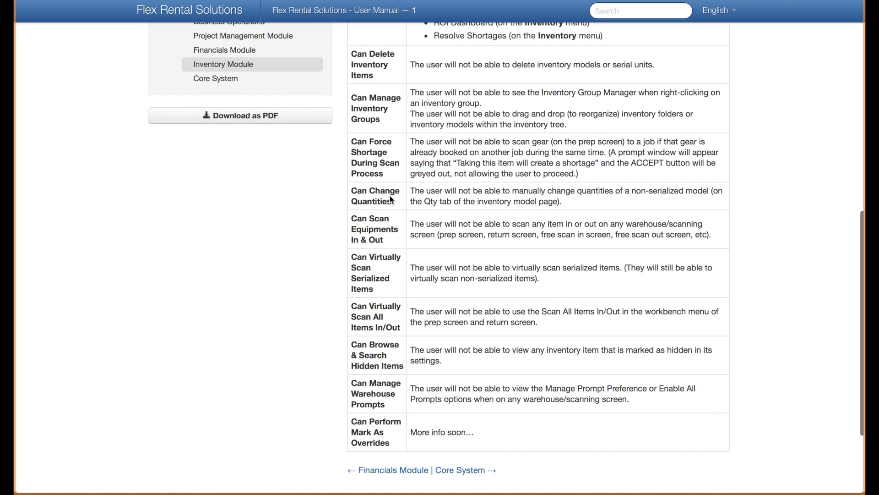
{"action": "scroll", "coordinate": [390, 200], "scroll_direction": "up", "scroll_amount": 1}
{"action": "left_click_drag", "start_coordinate": [351, 200], "coordinate": [582, 214]}
{"action": "left_click", "coordinate": [401, 206]}
{"action": "scroll", "coordinate": [582, 213], "scroll_direction": "down", "scroll_amount": 1}
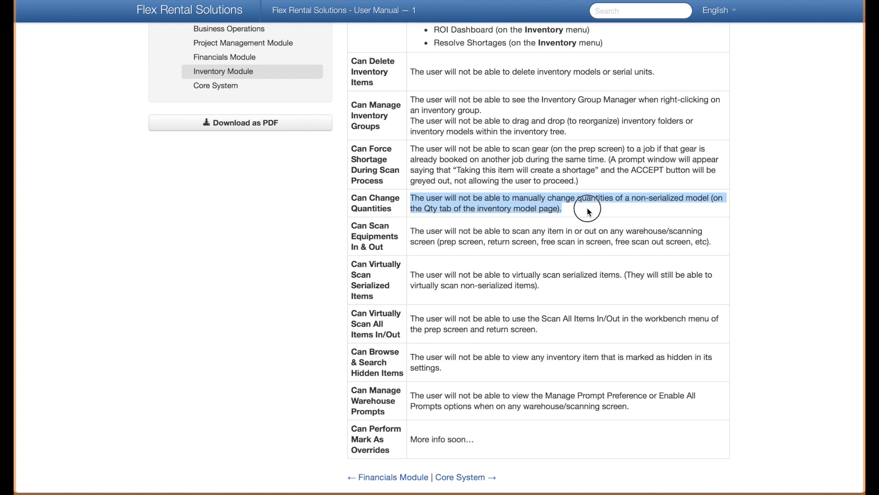
{"action": "left_click", "coordinate": [585, 213]}
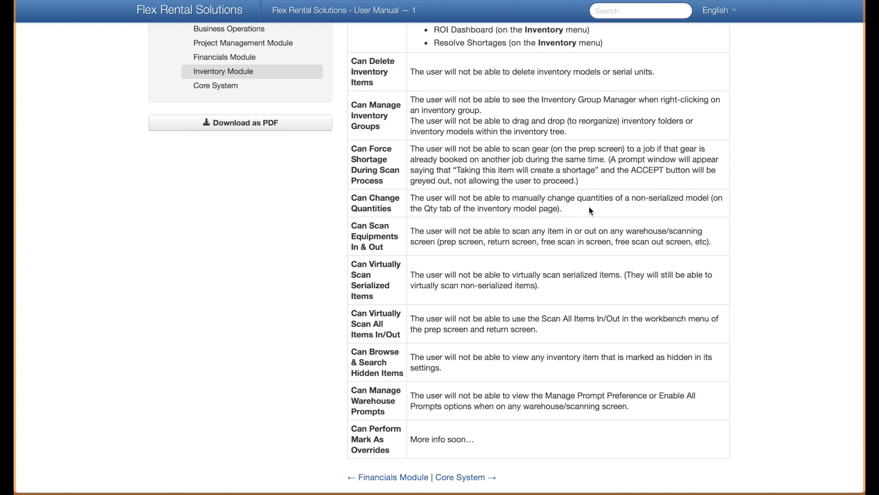
Step: Check the remaining Inventory Module entries and highlight the description for Can Perform Mark As Overrides
{"action": "scroll", "coordinate": [590, 210], "scroll_direction": "down", "scroll_amount": 2}
{"action": "scroll", "coordinate": [589, 207], "scroll_direction": "down", "scroll_amount": 2}
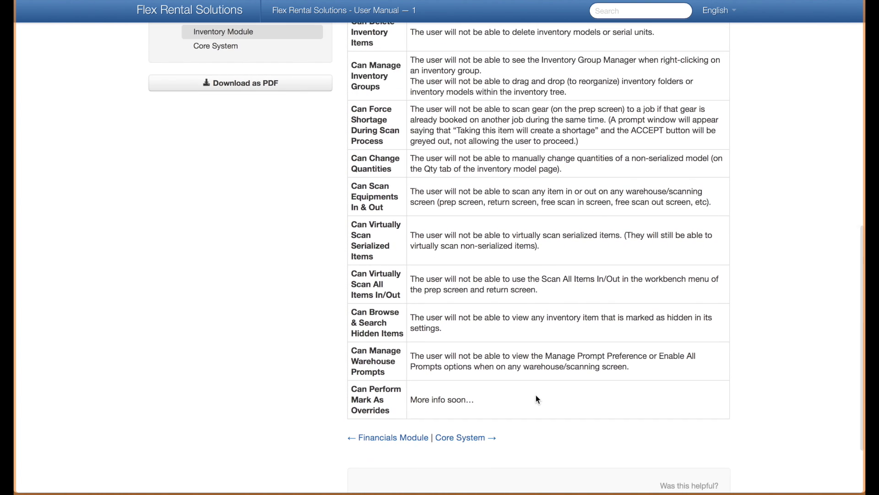
{"action": "left_click_drag", "start_coordinate": [411, 400], "coordinate": [491, 396]}
{"action": "left_click", "coordinate": [490, 397]}
Step: Open the glossary's Contact Management Module section and highlight the description for Can View Sensitive Information About Contacts
{"action": "scroll", "coordinate": [498, 342], "scroll_direction": "up", "scroll_amount": 12}
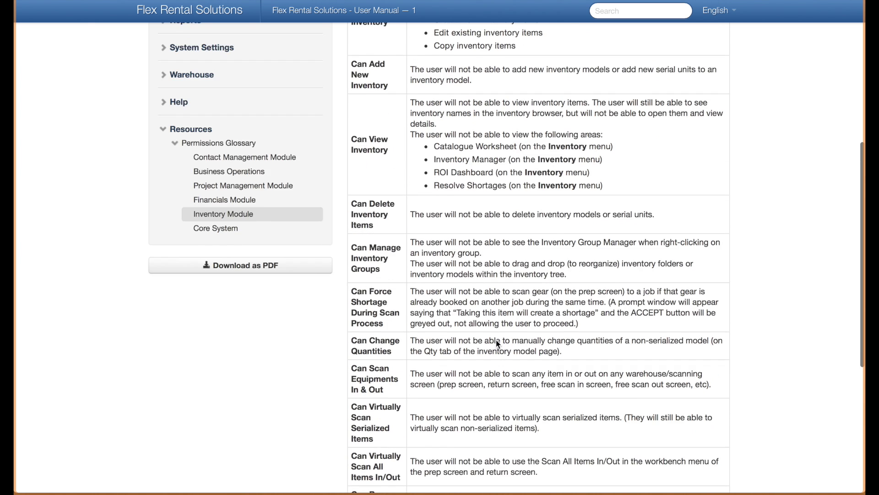
{"action": "left_click", "coordinate": [270, 223]}
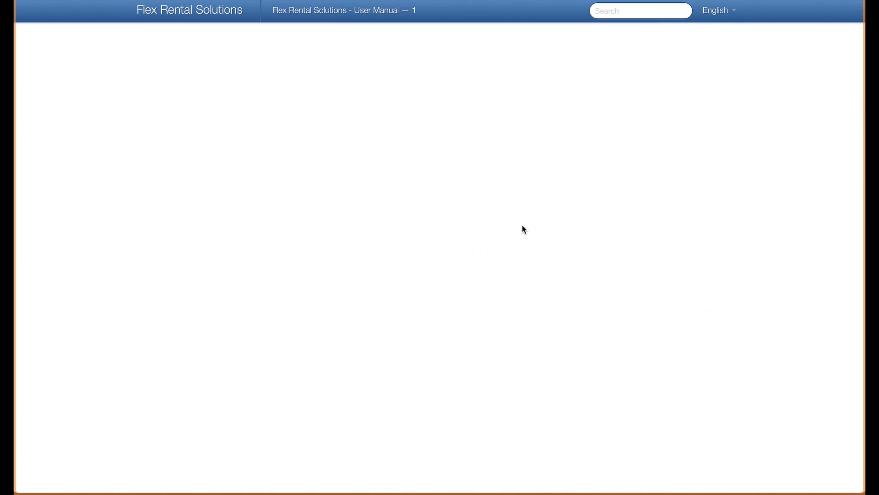
{"action": "left_click_drag", "start_coordinate": [485, 224], "coordinate": [558, 225]}
{"action": "left_click", "coordinate": [558, 226]}
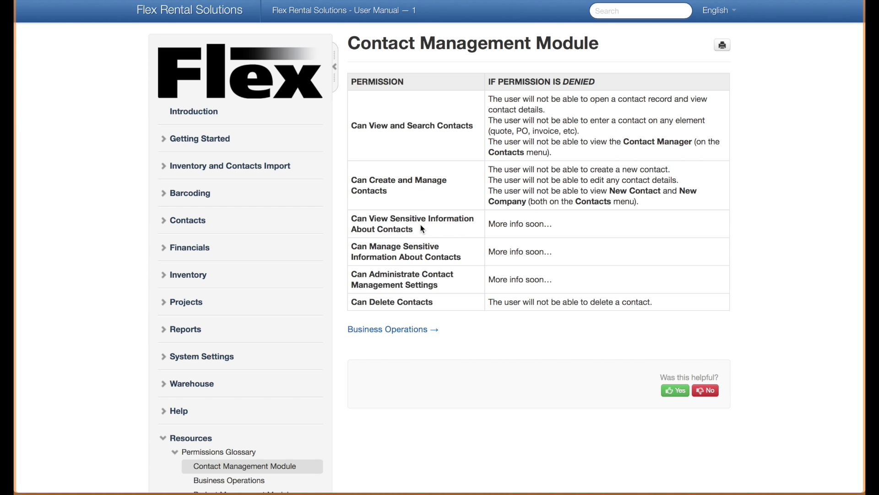
Step: Open the glossary's Core System section and highlight the description of a denied User Administrator permission
{"action": "scroll", "coordinate": [268, 385], "scroll_direction": "down", "scroll_amount": 3}
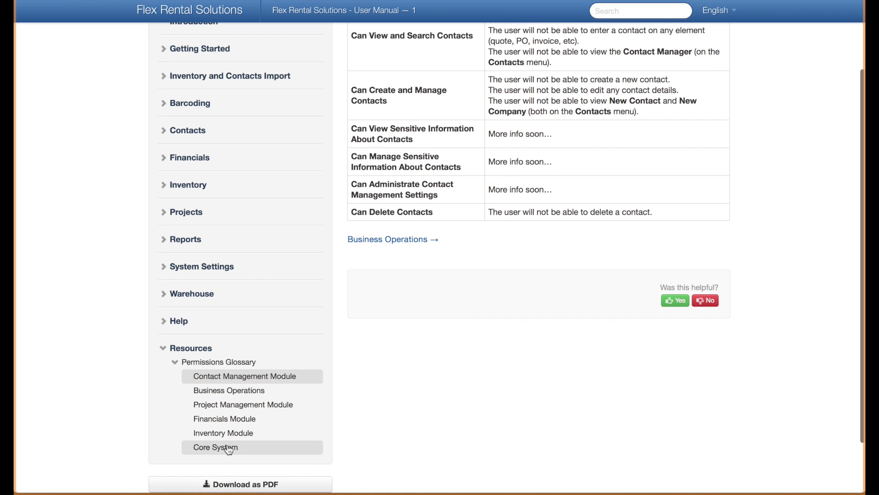
{"action": "left_click", "coordinate": [227, 447]}
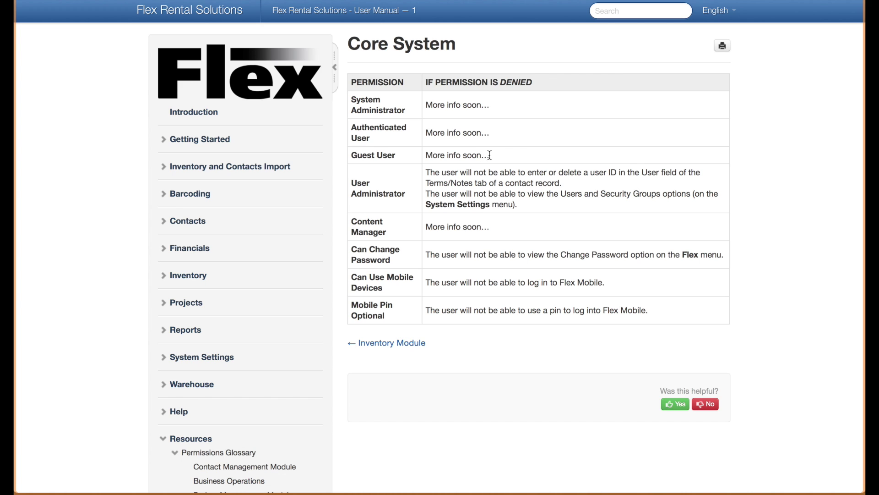
{"action": "left_click_drag", "start_coordinate": [426, 172], "coordinate": [534, 202]}
{"action": "left_click", "coordinate": [535, 202]}
Step: Look over the remaining Core System permissions and return to the glossary's Inventory Module section
{"action": "scroll", "coordinate": [360, 257], "scroll_direction": "down", "scroll_amount": 3}
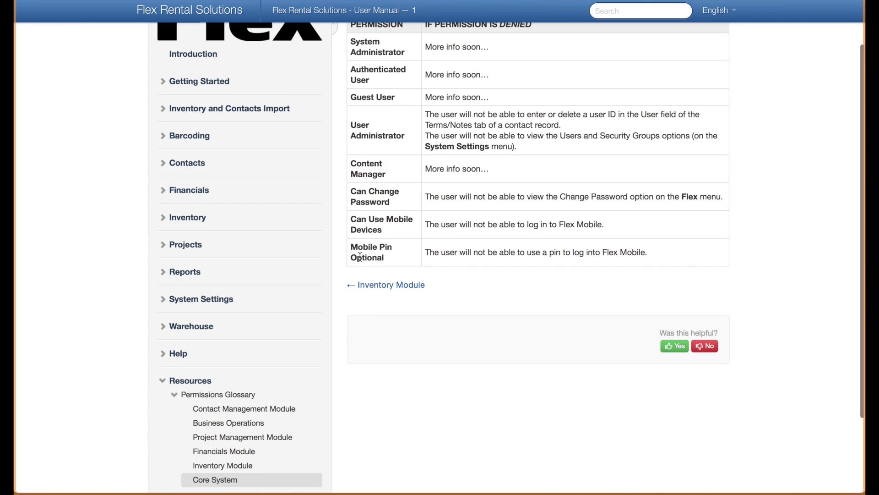
{"action": "scroll", "coordinate": [360, 256], "scroll_direction": "up", "scroll_amount": 1}
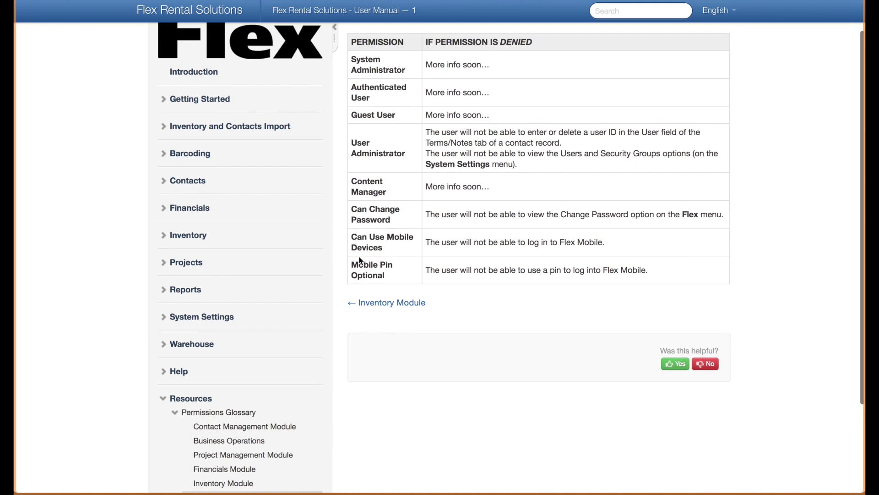
{"action": "scroll", "coordinate": [361, 258], "scroll_direction": "down", "scroll_amount": 2}
{"action": "scroll", "coordinate": [359, 255], "scroll_direction": "down", "scroll_amount": 1}
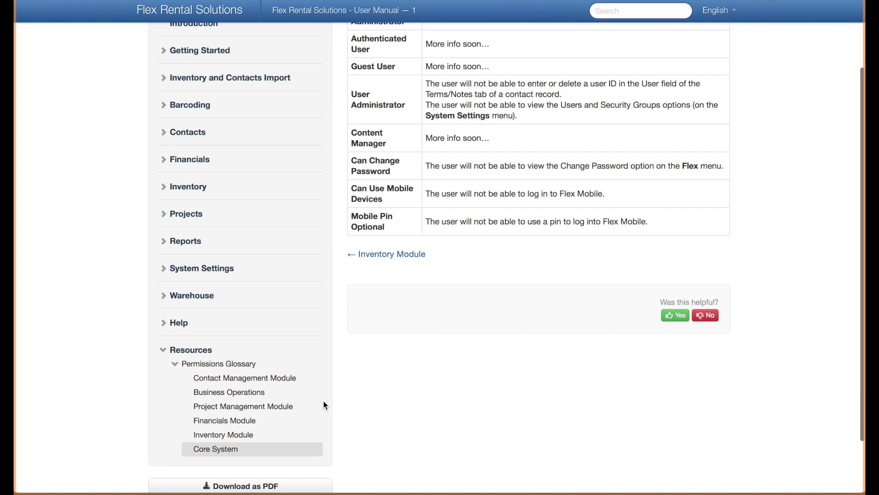
{"action": "left_click", "coordinate": [229, 439]}
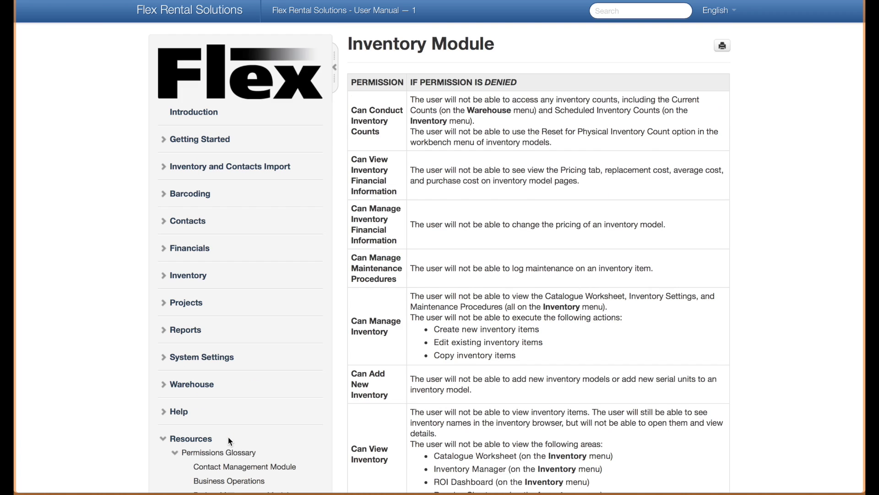
Step: Open the glossary's Business Operations section and examine which areas are restricted when Can Manage Critical Settings and the pricing permissions are denied
{"action": "scroll", "coordinate": [428, 362], "scroll_direction": "down", "scroll_amount": 3}
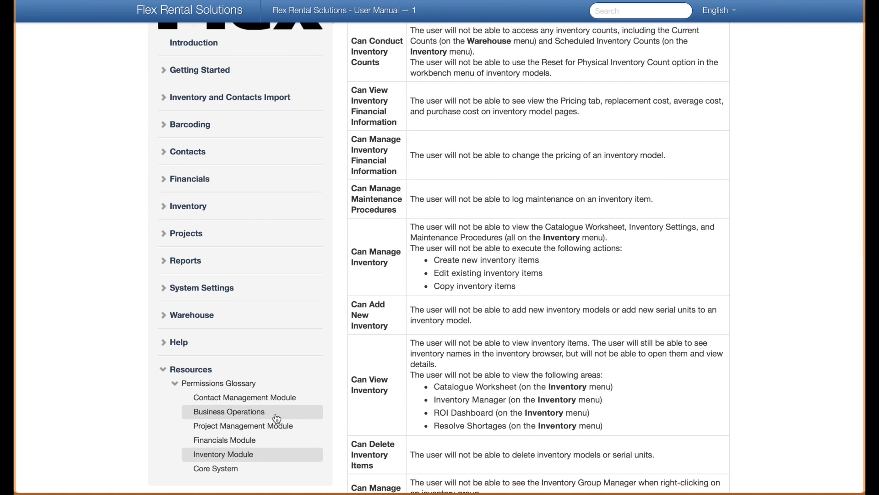
{"action": "left_click", "coordinate": [244, 414]}
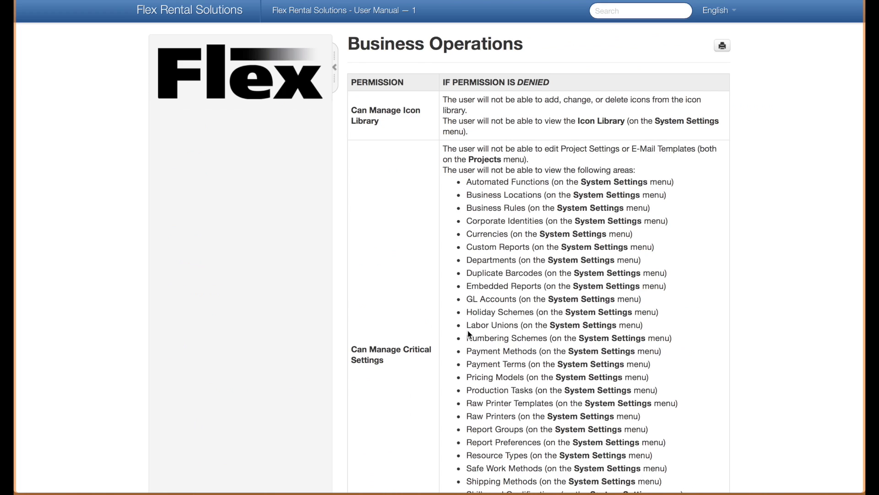
{"action": "scroll", "coordinate": [486, 296], "scroll_direction": "down", "scroll_amount": 5}
{"action": "scroll", "coordinate": [485, 297], "scroll_direction": "down", "scroll_amount": 8}
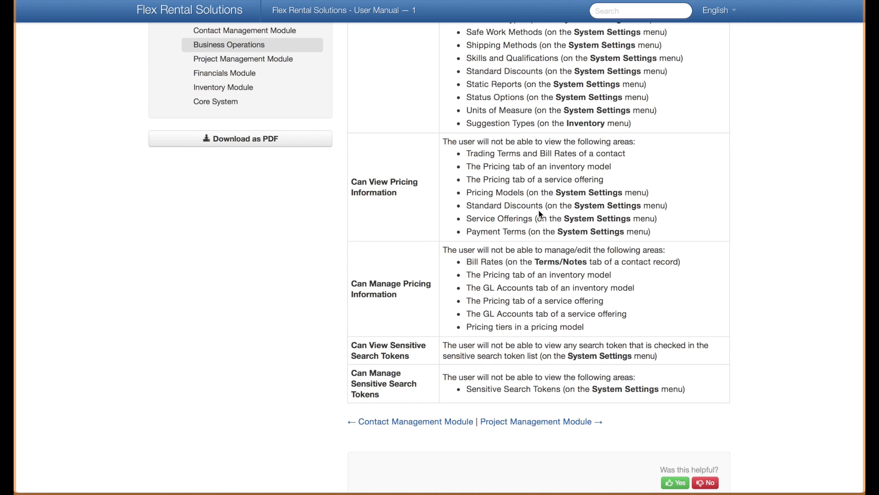
{"action": "scroll", "coordinate": [541, 210], "scroll_direction": "up", "scroll_amount": 6}
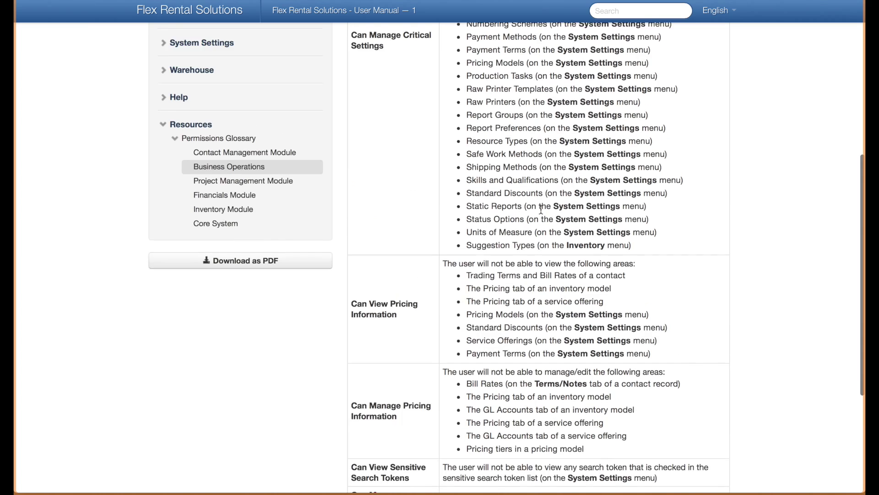
{"action": "scroll", "coordinate": [540, 209], "scroll_direction": "up", "scroll_amount": 1}
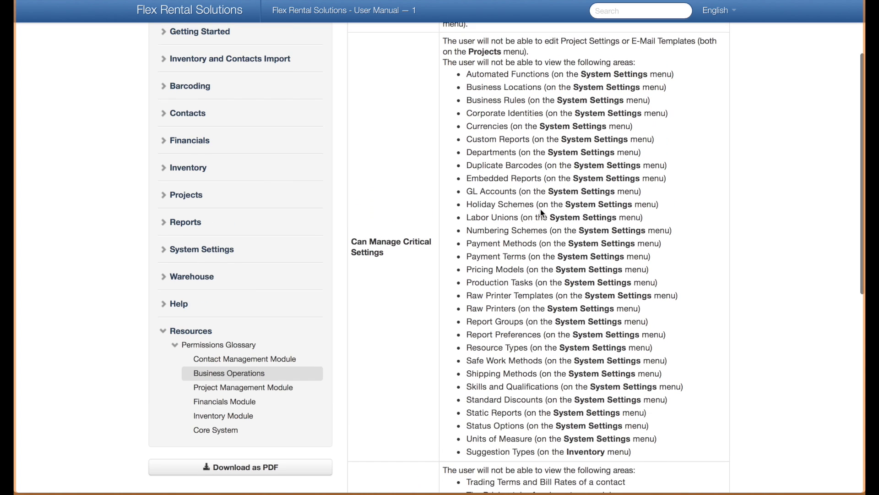
{"action": "scroll", "coordinate": [569, 200], "scroll_direction": "up", "scroll_amount": 1}
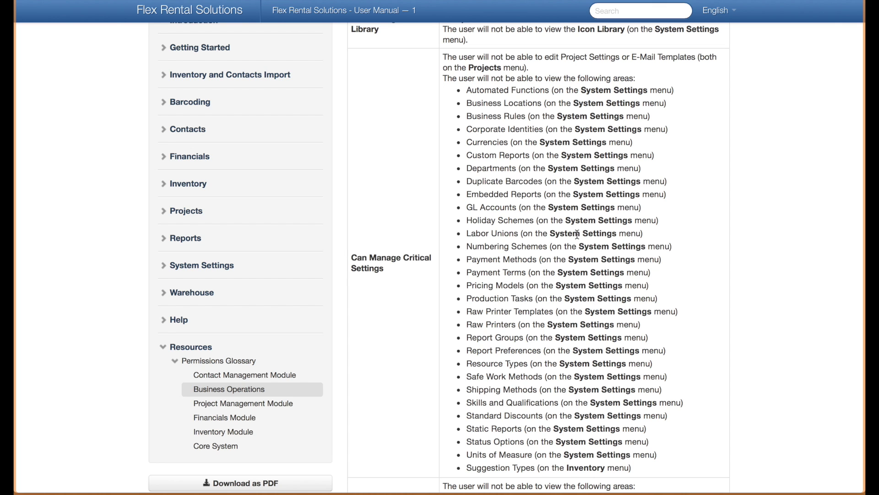
{"action": "scroll", "coordinate": [586, 231], "scroll_direction": "down", "scroll_amount": 2}
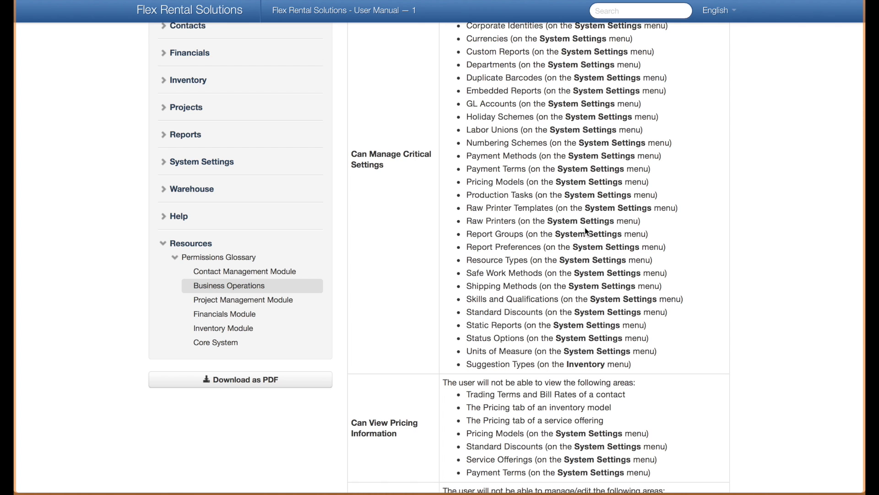
{"action": "scroll", "coordinate": [584, 227], "scroll_direction": "up", "scroll_amount": 4}
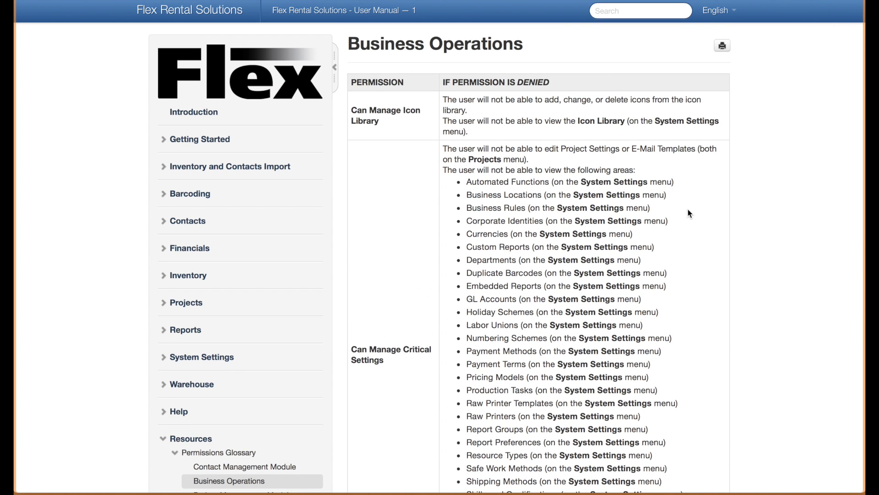
{"action": "scroll", "coordinate": [681, 206], "scroll_direction": "down", "scroll_amount": 5}
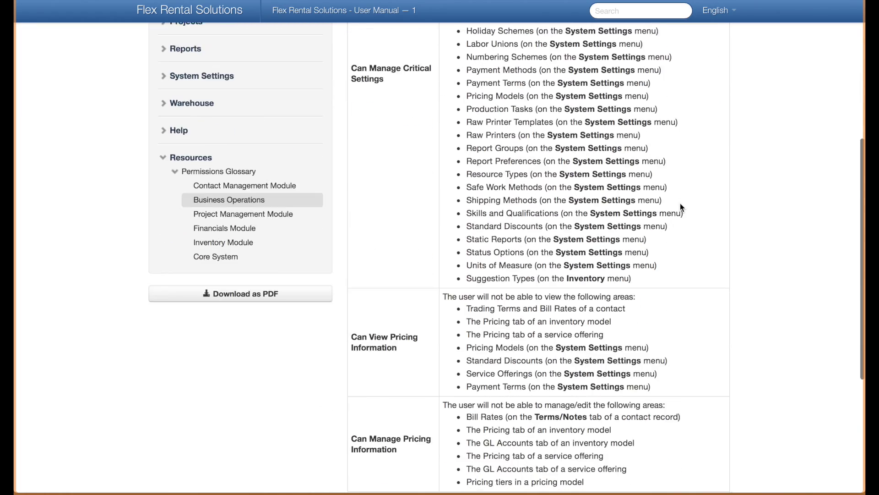
Step: Review the full Business Operations permission list again, from Can Manage Icon Library through Can Manage Critical Settings to the pricing permissions
{"action": "scroll", "coordinate": [681, 205], "scroll_direction": "down", "scroll_amount": 2}
{"action": "scroll", "coordinate": [678, 208], "scroll_direction": "up", "scroll_amount": 3}
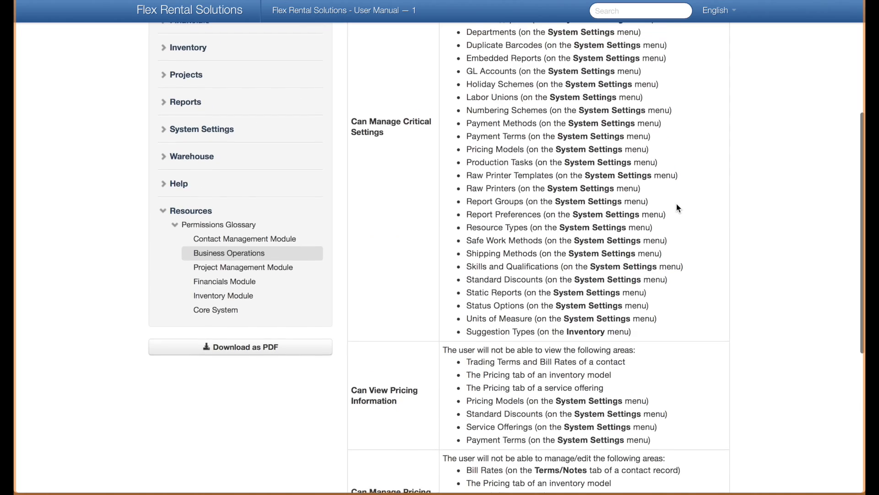
{"action": "scroll", "coordinate": [678, 208], "scroll_direction": "up", "scroll_amount": 1}
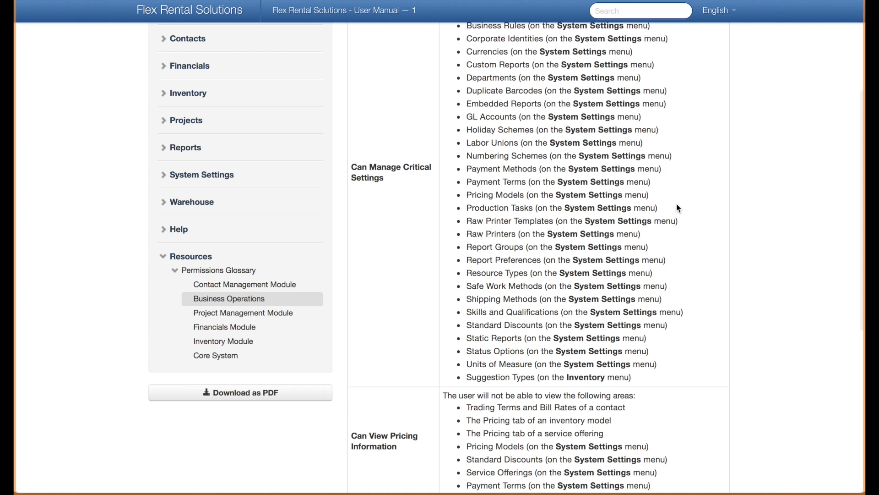
{"action": "scroll", "coordinate": [674, 190], "scroll_direction": "up", "scroll_amount": 2}
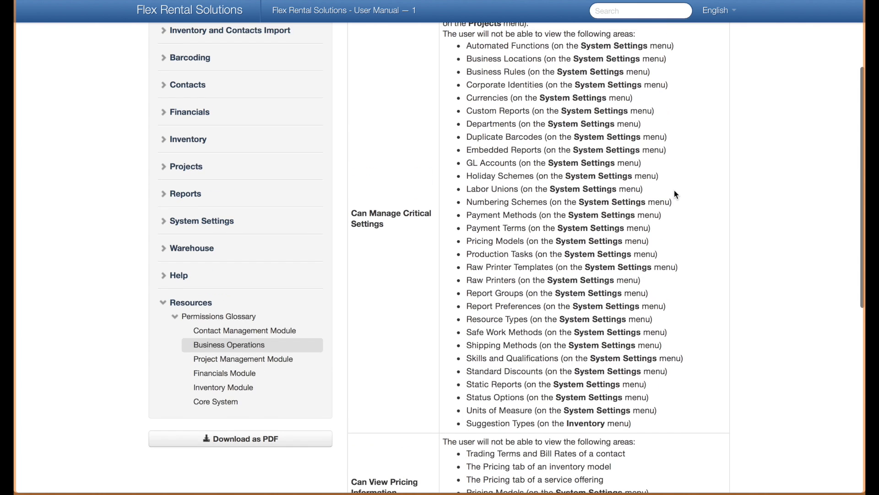
{"action": "scroll", "coordinate": [677, 188], "scroll_direction": "up", "scroll_amount": 2}
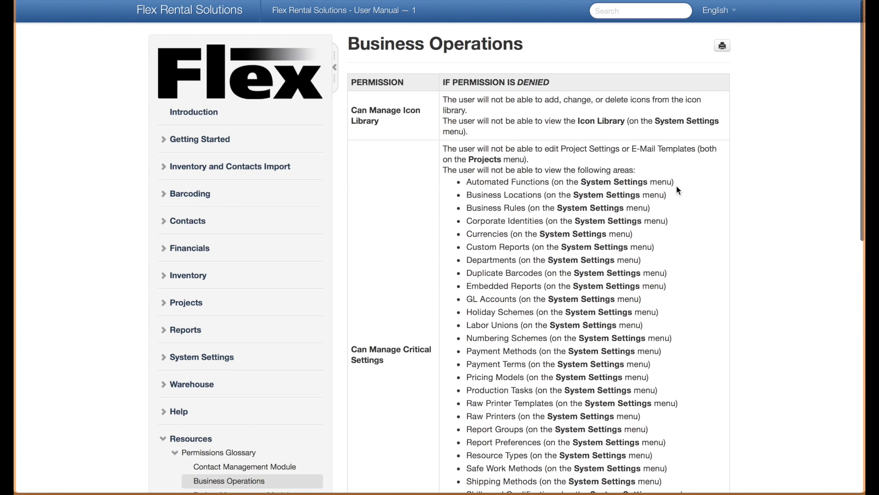
{"action": "scroll", "coordinate": [675, 183], "scroll_direction": "down", "scroll_amount": 1}
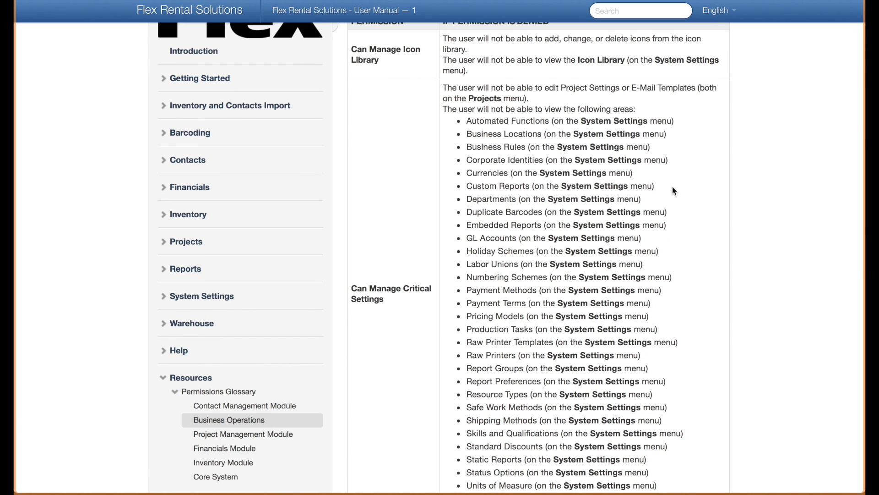
{"action": "scroll", "coordinate": [673, 186], "scroll_direction": "down", "scroll_amount": 1}
{"action": "scroll", "coordinate": [672, 186], "scroll_direction": "down", "scroll_amount": 2}
{"action": "scroll", "coordinate": [672, 185], "scroll_direction": "down", "scroll_amount": 1}
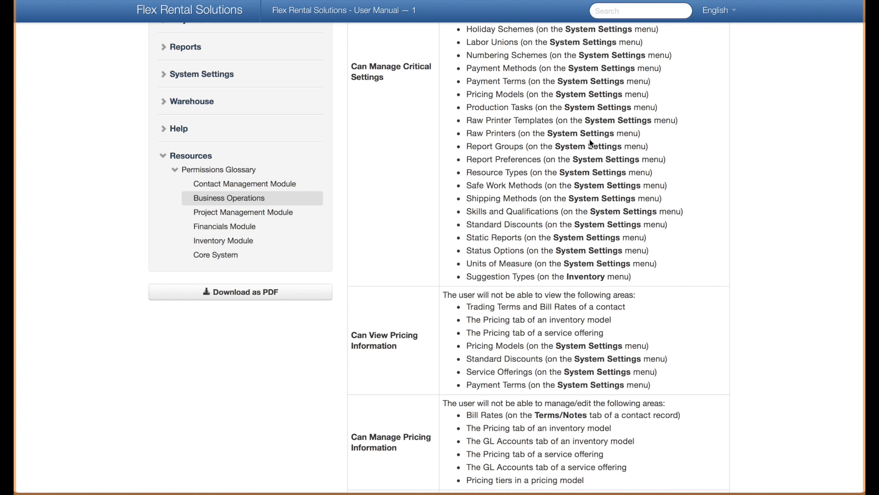
{"action": "scroll", "coordinate": [632, 180], "scroll_direction": "up", "scroll_amount": 5}
{"action": "scroll", "coordinate": [633, 180], "scroll_direction": "up", "scroll_amount": 1}
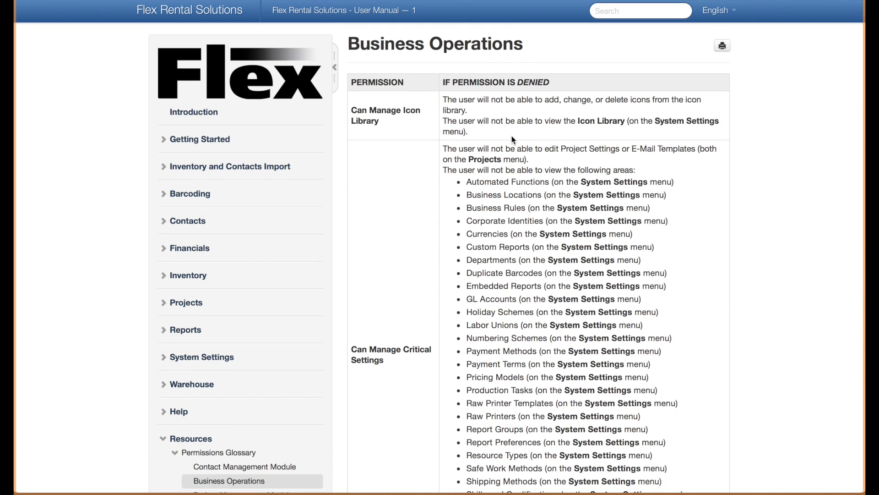
{"action": "scroll", "coordinate": [512, 135], "scroll_direction": "down", "scroll_amount": 1}
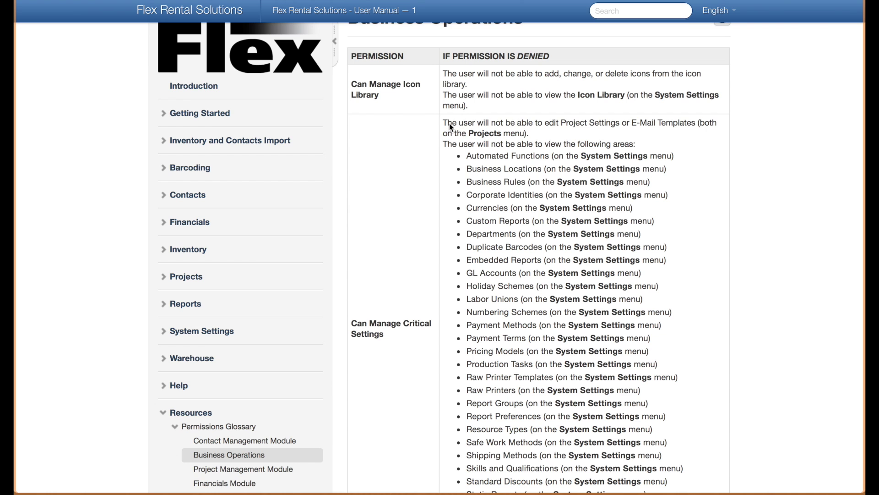